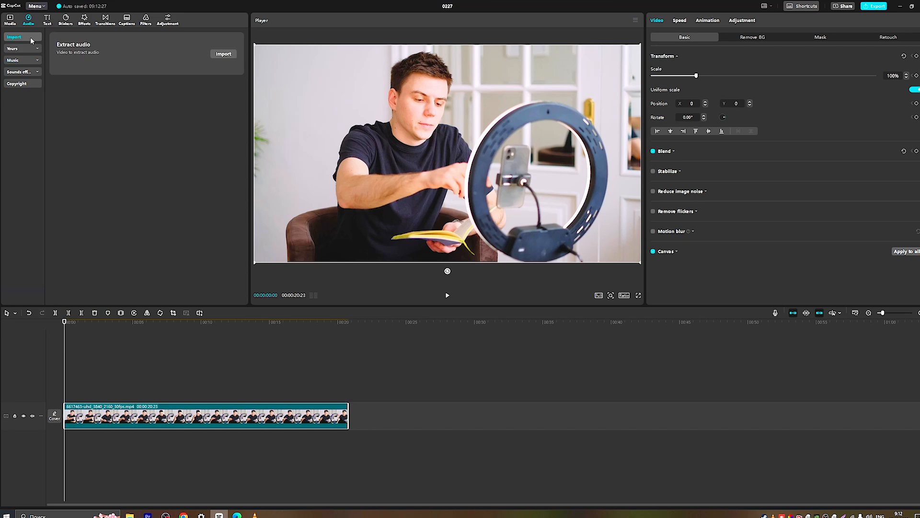
pyautogui.click(224, 55)
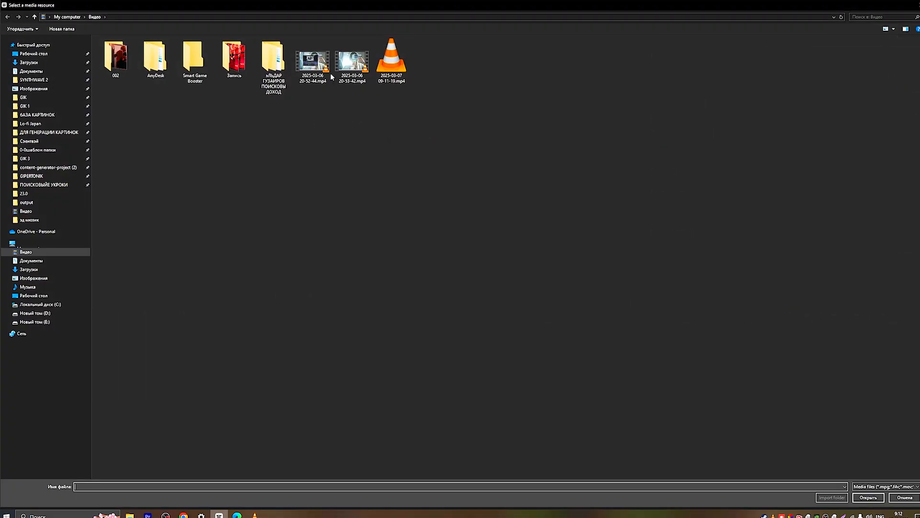
pyautogui.click(917, 5)
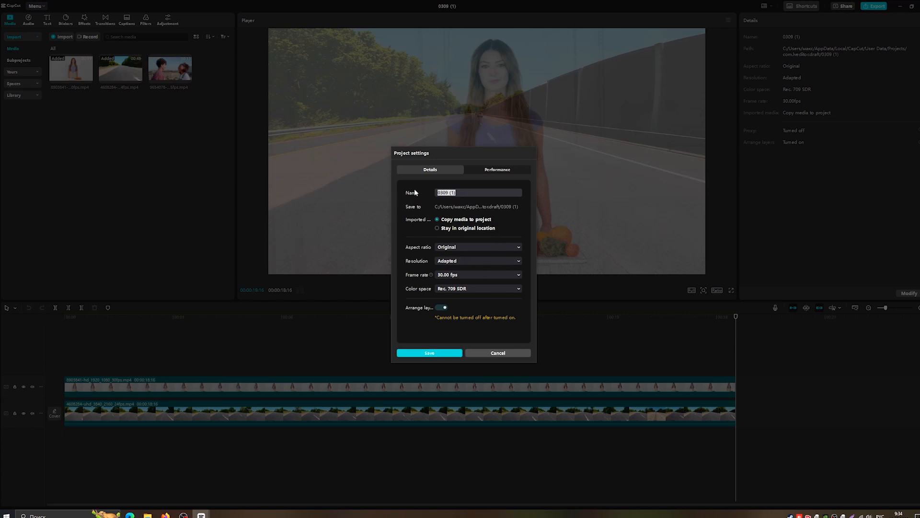
pyautogui.write('1')
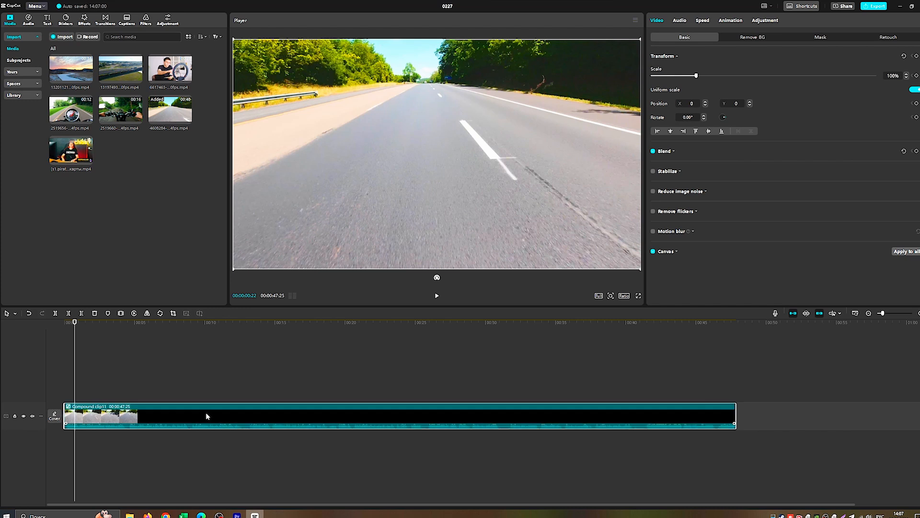
# Extract the compound clip's audio onto a separate track and turn on Normalize loudness for it.
pyautogui.rightClick(243, 421)
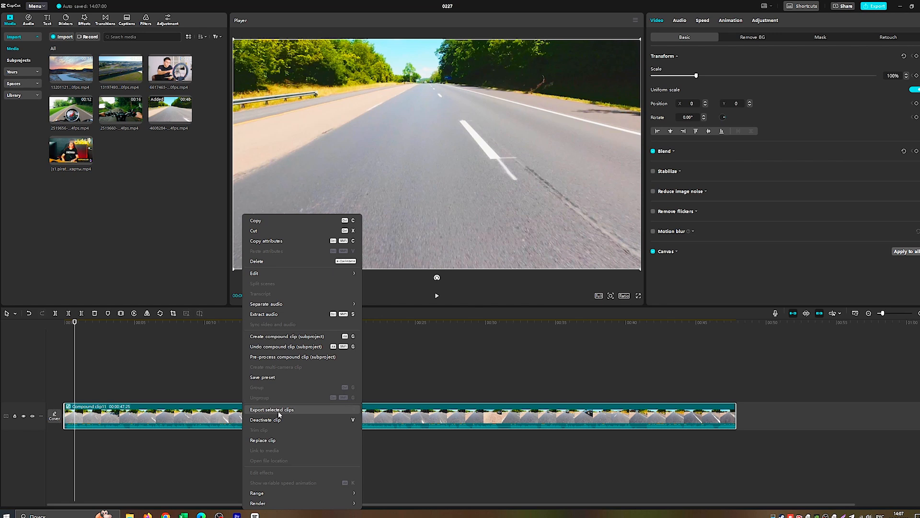
pyautogui.click(278, 315)
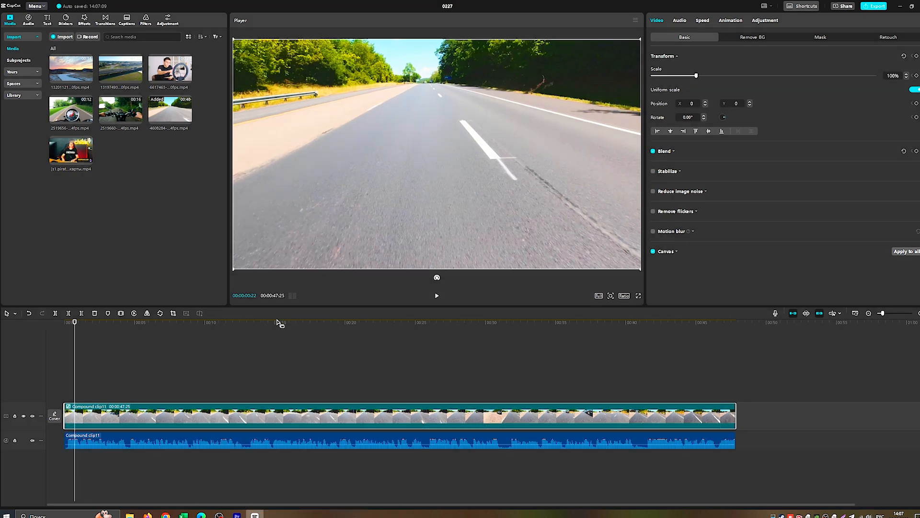
pyautogui.click(301, 443)
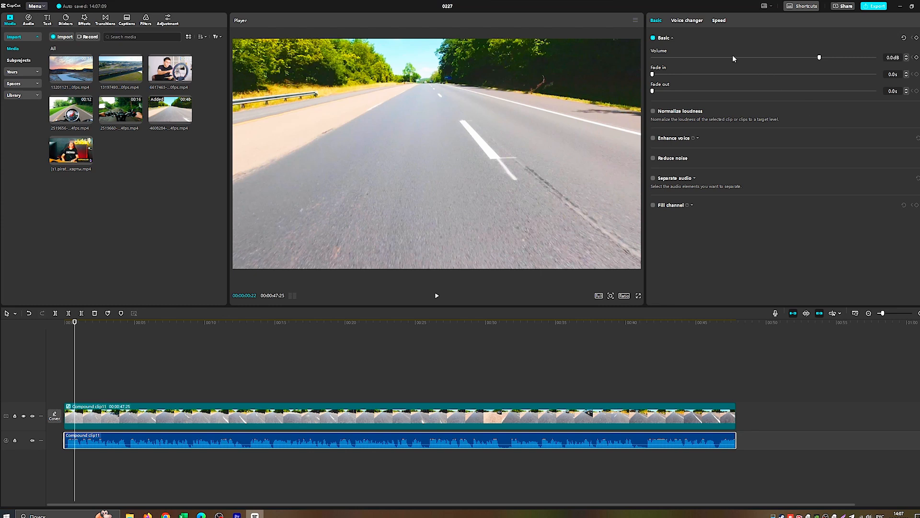
pyautogui.click(654, 112)
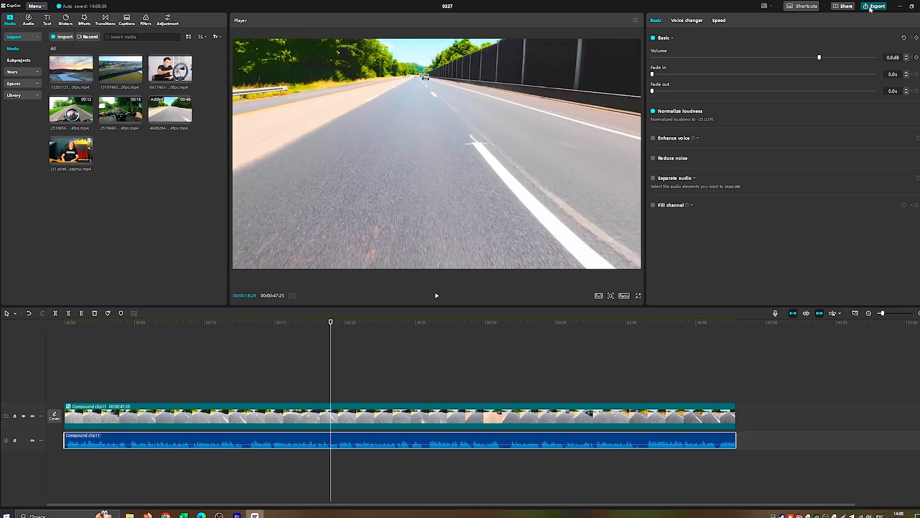
# Export the project as audio only in MP3 format, with video export turned off.
pyautogui.click(874, 5)
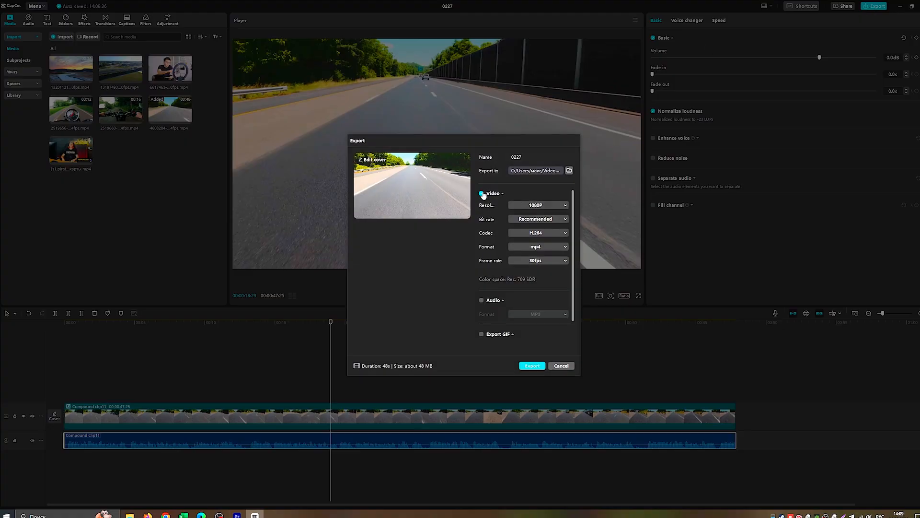
pyautogui.click(482, 193)
pyautogui.click(481, 300)
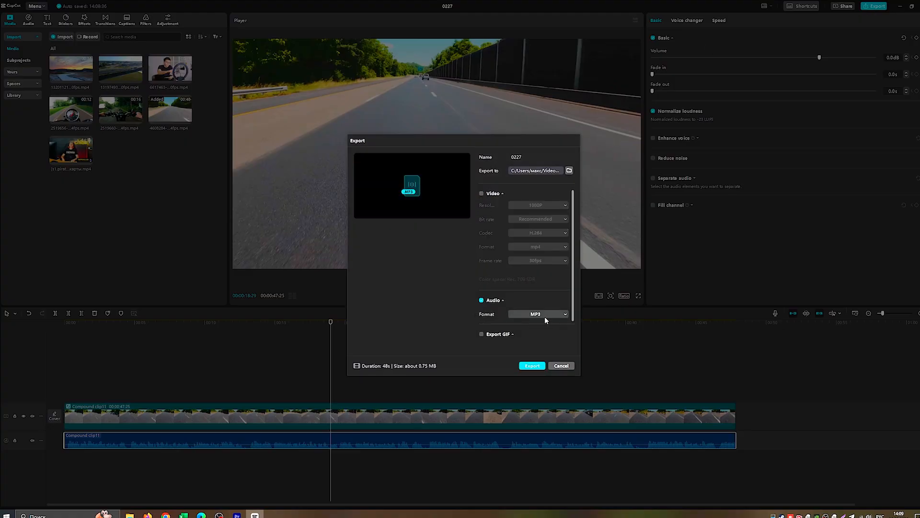
pyautogui.click(546, 314)
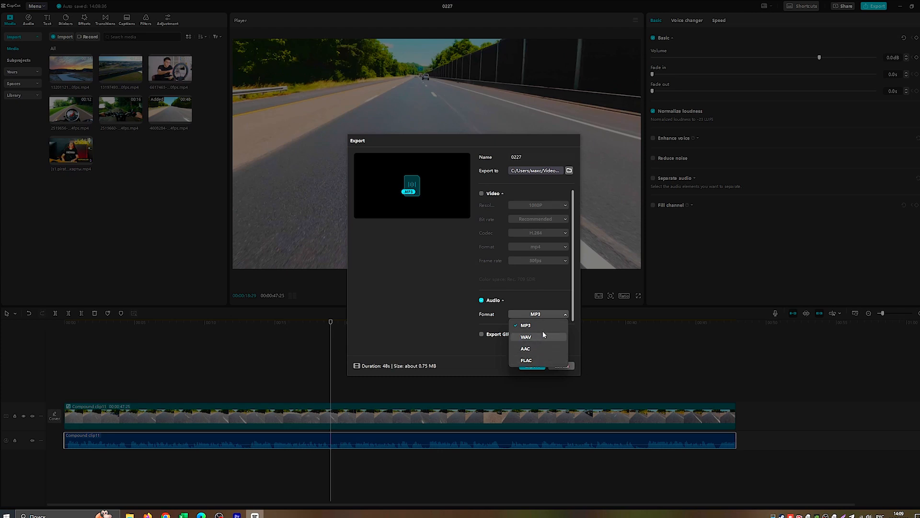
pyautogui.click(540, 326)
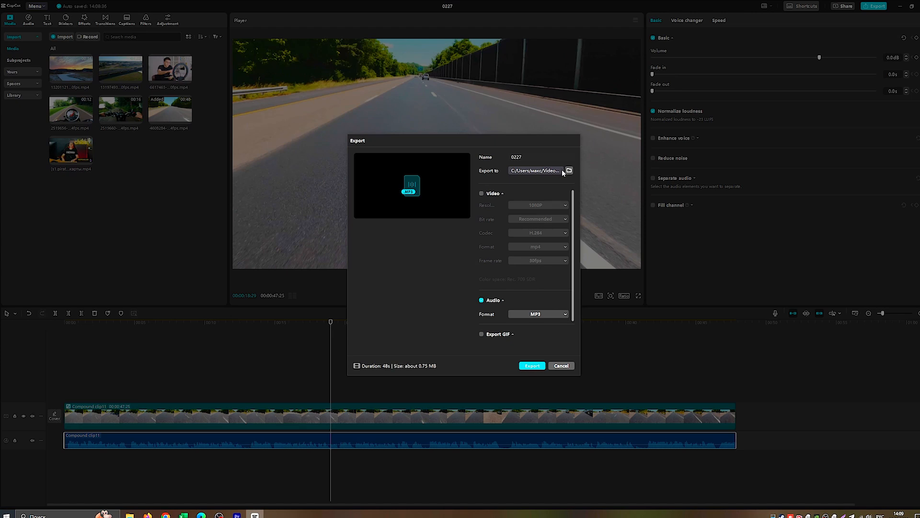
pyautogui.click(534, 367)
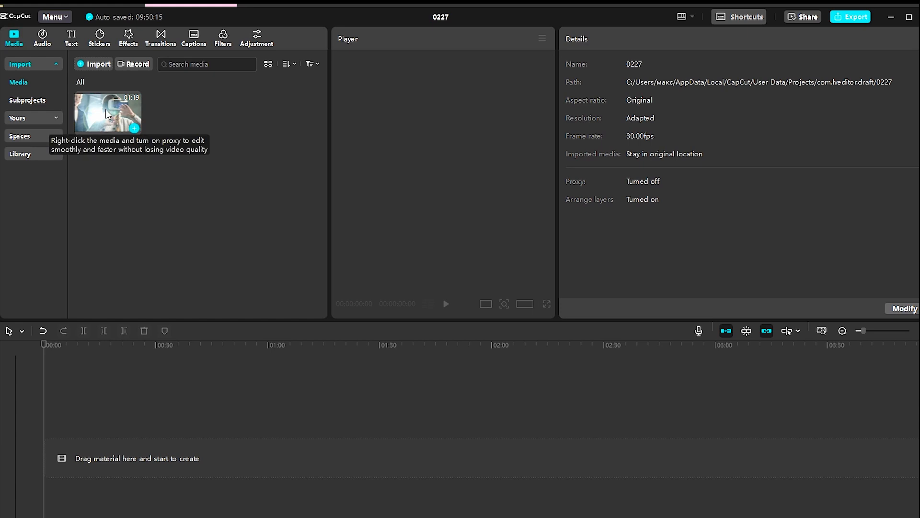
# Add 3.mp4 to the timeline and extract its audio onto a separate track.
pyautogui.moveTo(105, 108); pyautogui.dragTo(134, 447)
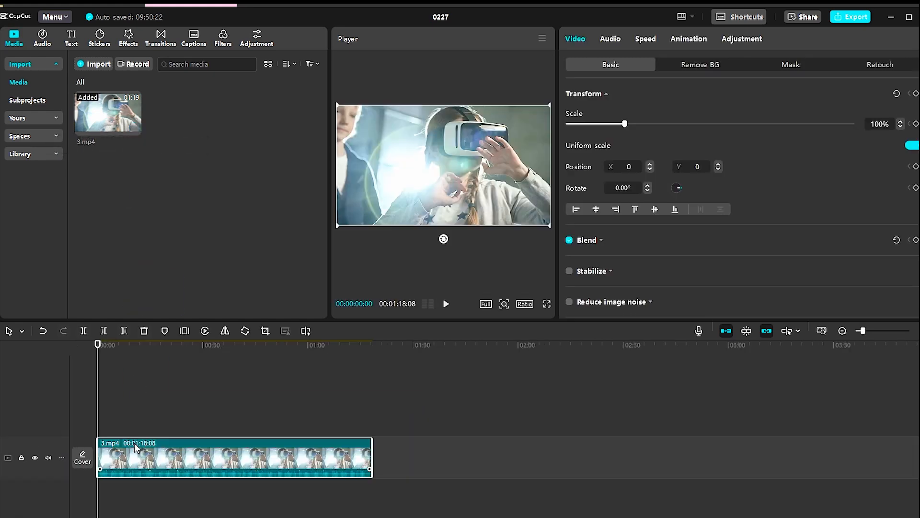
pyautogui.rightClick(142, 462)
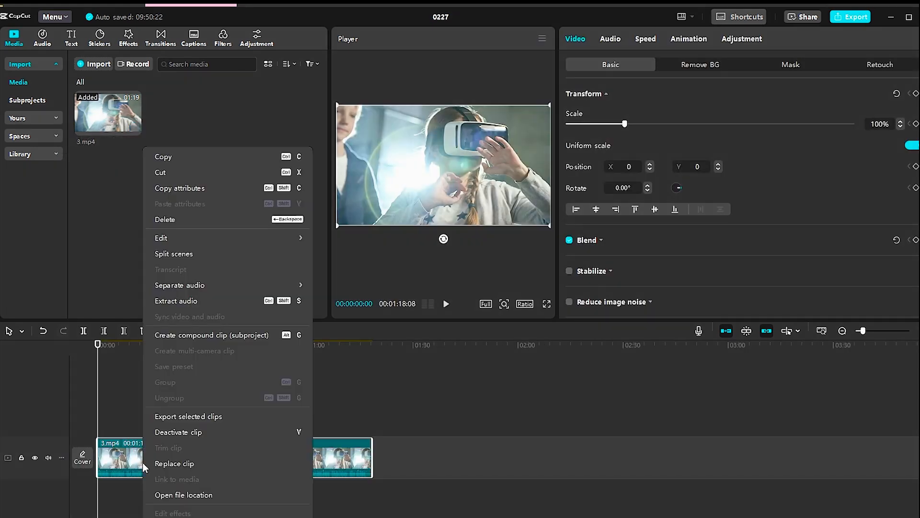
pyautogui.click(177, 301)
# Delete the video clip and play back the extracted audio.
pyautogui.press('BackSpace')
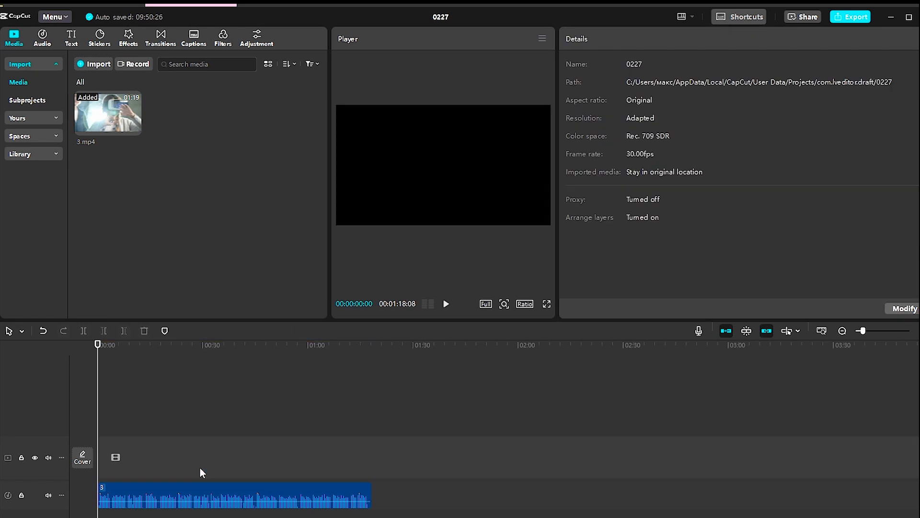
pyautogui.press('space')
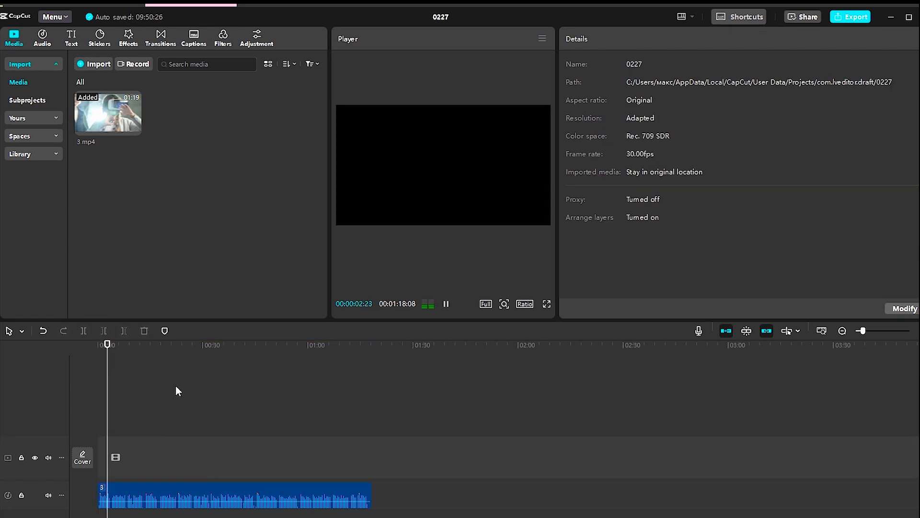
pyautogui.press('space')
# Set the audio clip's speed to 10.00x and turn on Change audio pitch.
pyautogui.click(196, 493)
pyautogui.click(670, 40)
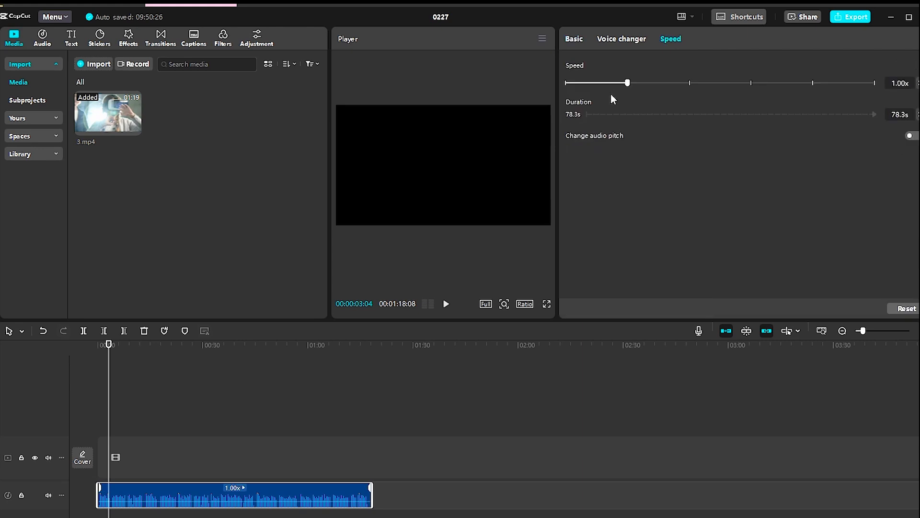
pyautogui.moveTo(665, 83); pyautogui.dragTo(812, 91)
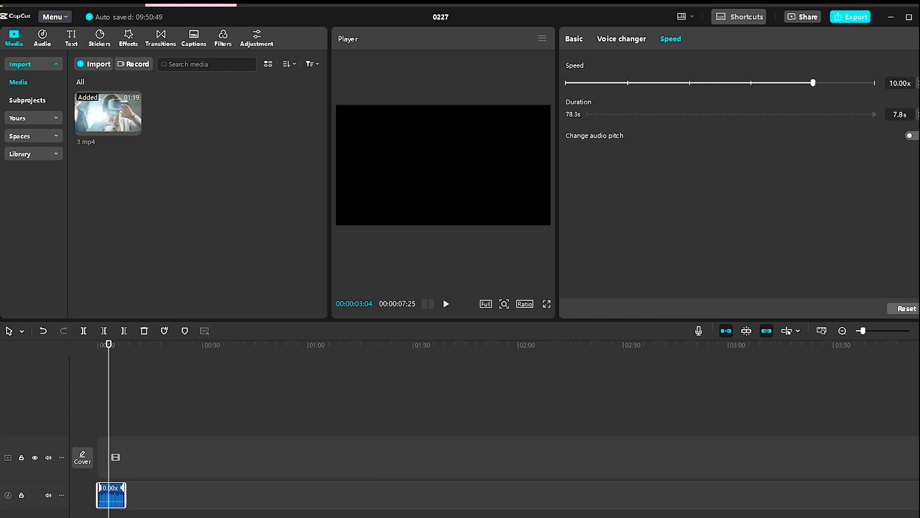
pyautogui.click(917, 136)
# Turn the sped-up audio clip into a compound clip.
pyautogui.scroll(5, 122, 484)
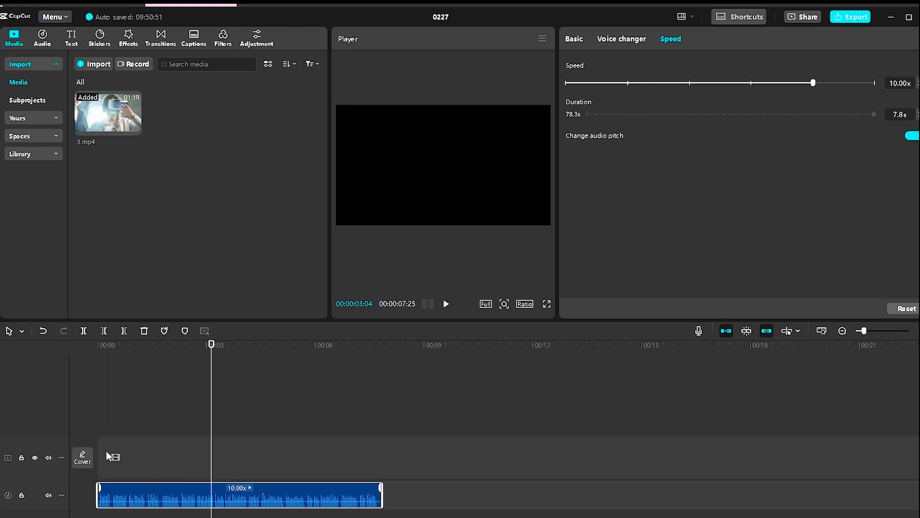
pyautogui.rightClick(307, 489)
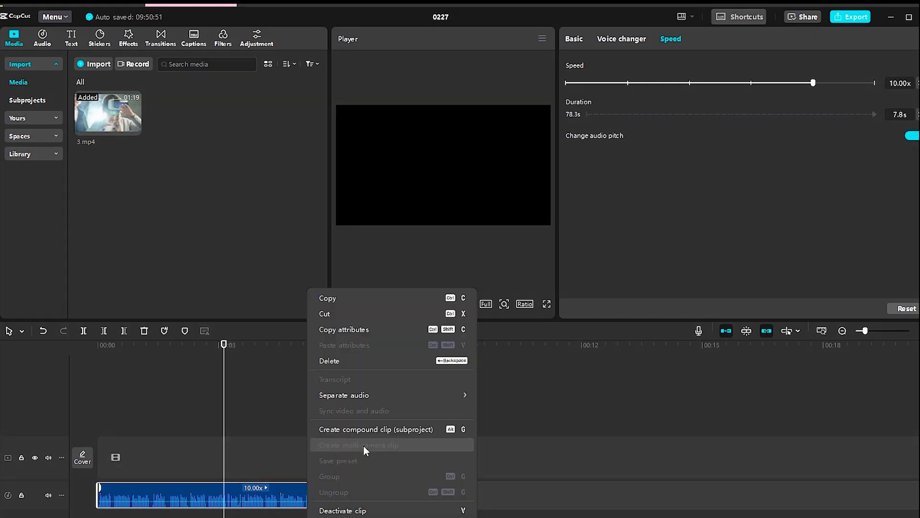
pyautogui.click(364, 430)
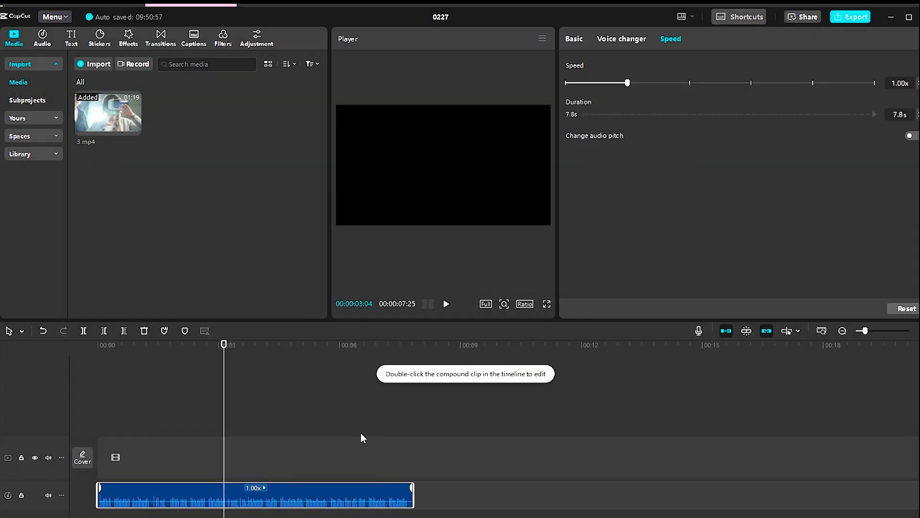
# Slow the compound clip to 0.10x speed with audio pitch change on, and play it back.
pyautogui.click(74, 370)
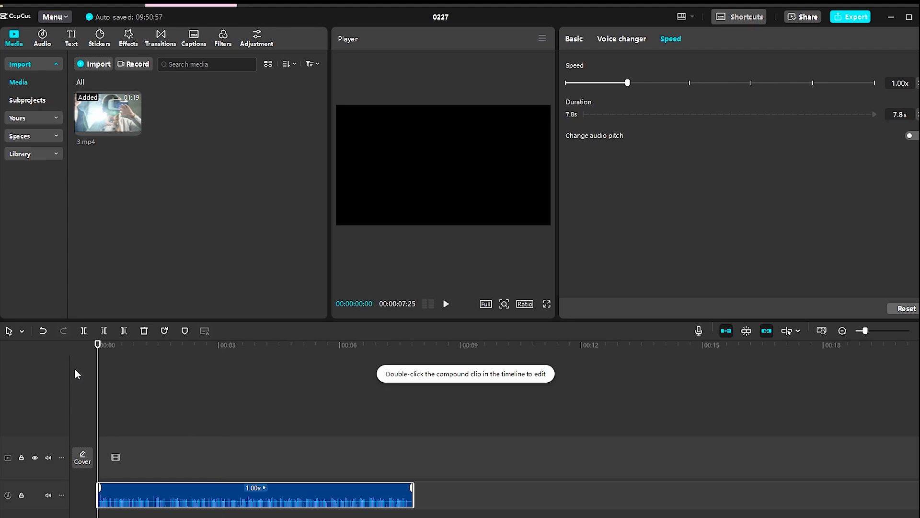
pyautogui.press('space')
pyautogui.moveTo(144, 346); pyautogui.dragTo(66, 366)
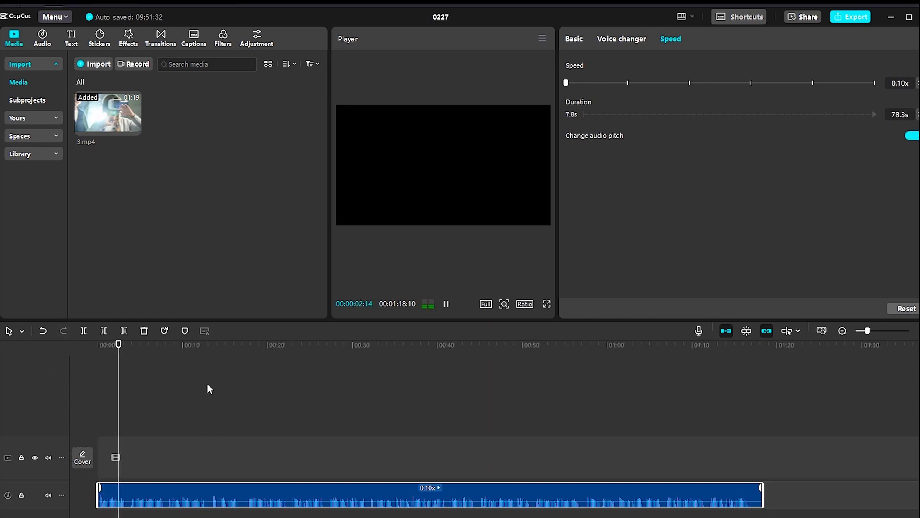
pyautogui.press('space')
# Try the High and Low voice filters on the compound clip from its start, then return to Original.
pyautogui.click(511, 438)
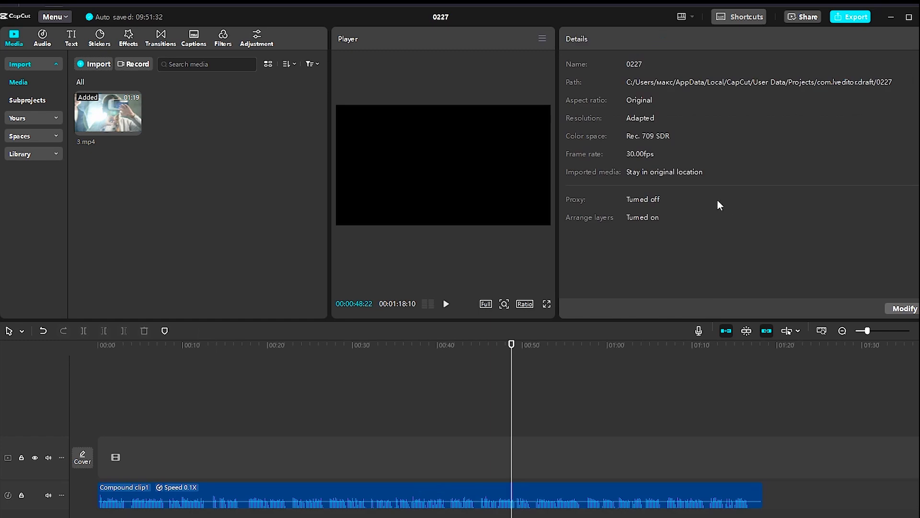
pyautogui.click(440, 496)
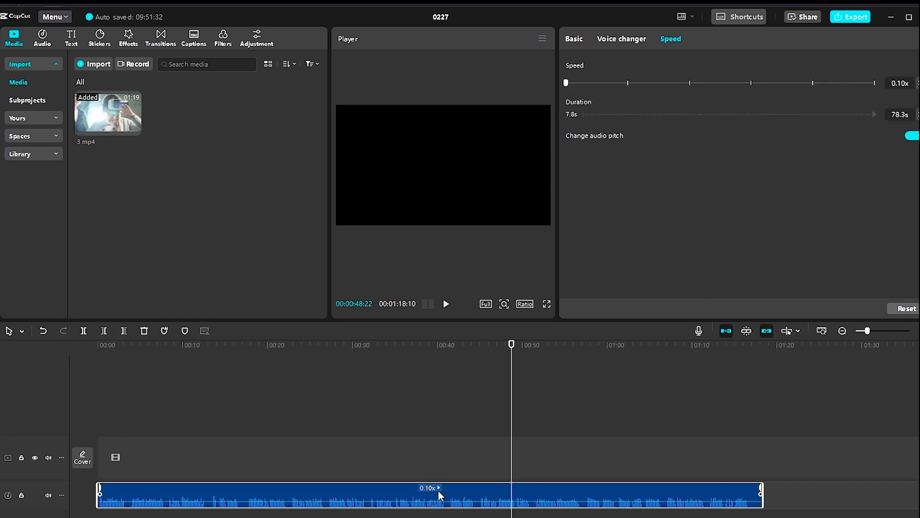
pyautogui.click(616, 39)
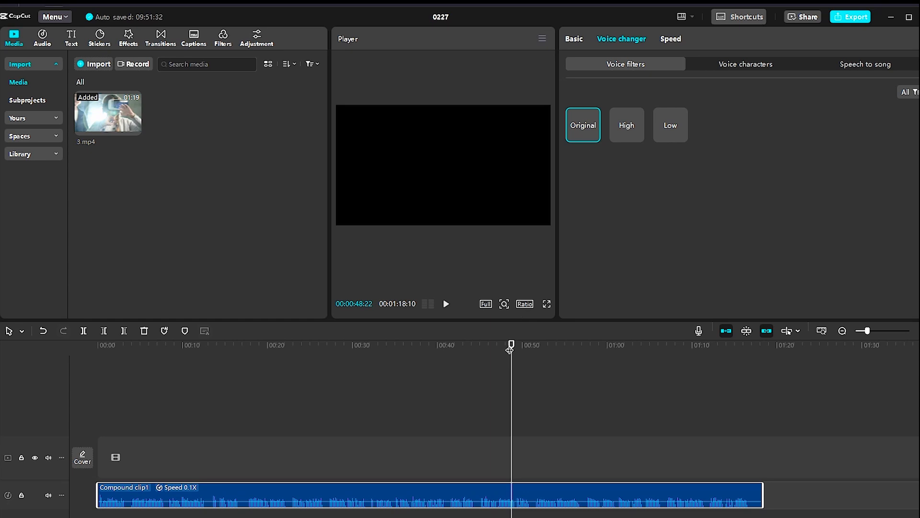
pyautogui.press('Home')
pyautogui.click(624, 128)
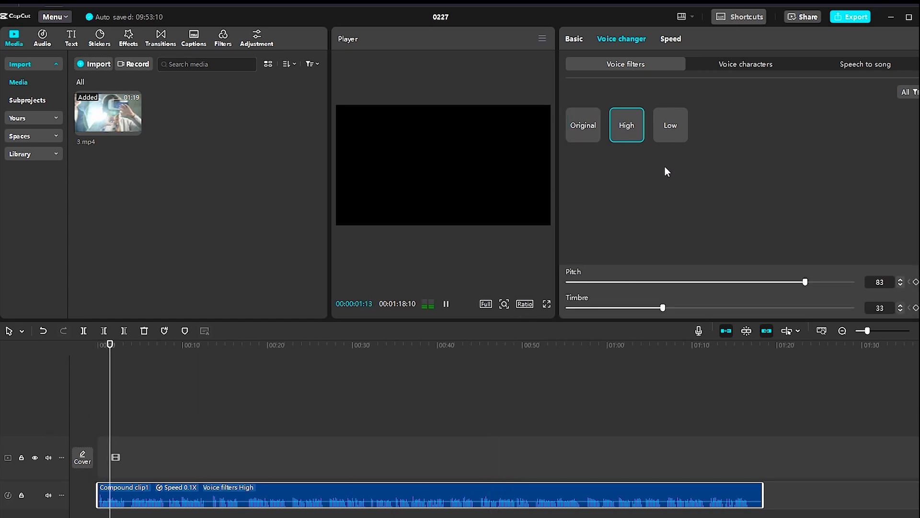
pyautogui.click(666, 121)
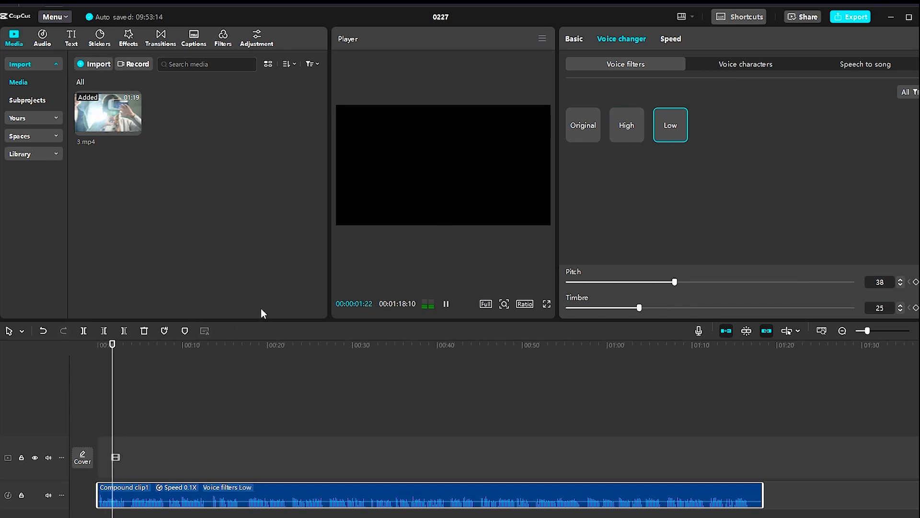
pyautogui.click(576, 119)
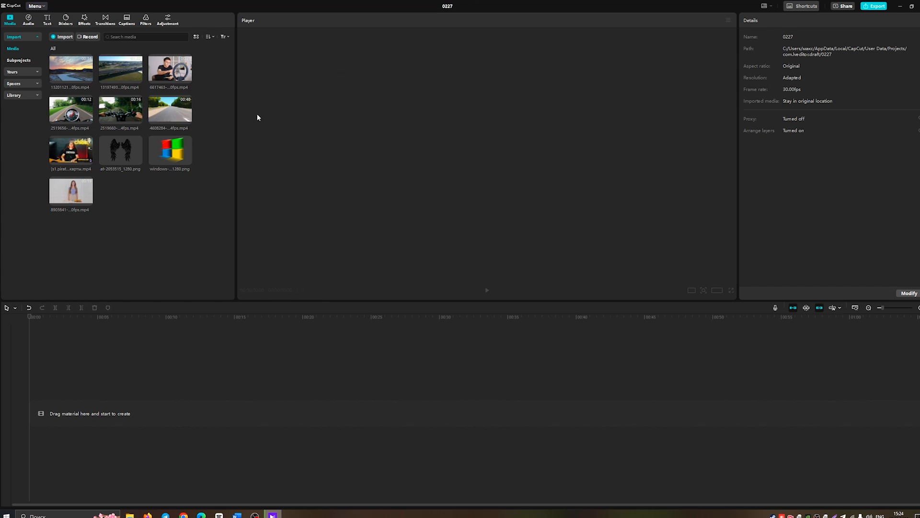
# Import the ring-light video and place it on the timeline.
pyautogui.click(61, 36)
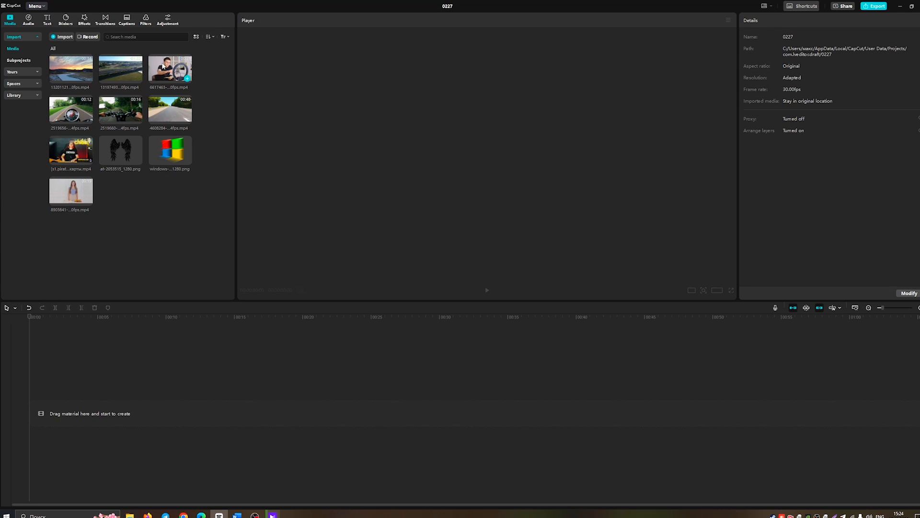
pyautogui.moveTo(165, 70); pyautogui.dragTo(66, 407)
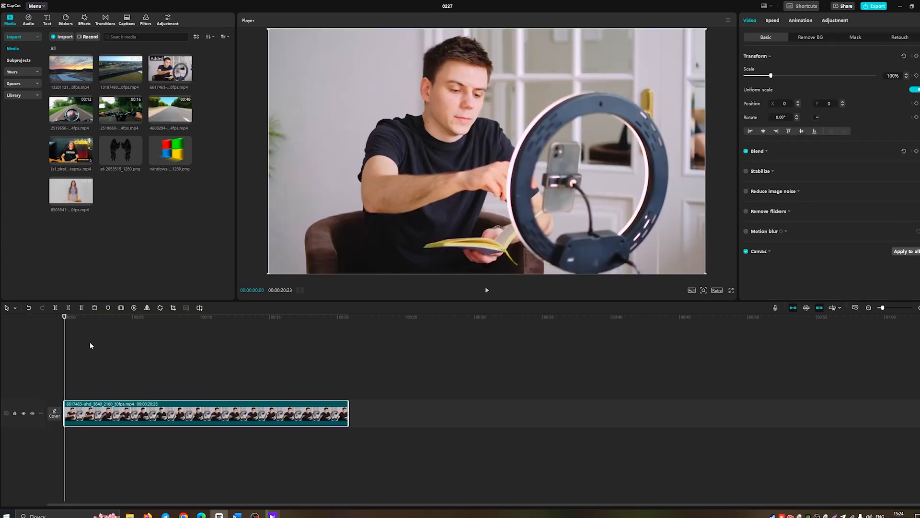
# Record a voiceover over the ring-light clip starting at about 8 s, with echo reduction enabled.
pyautogui.moveTo(65, 318); pyautogui.dragTo(178, 332)
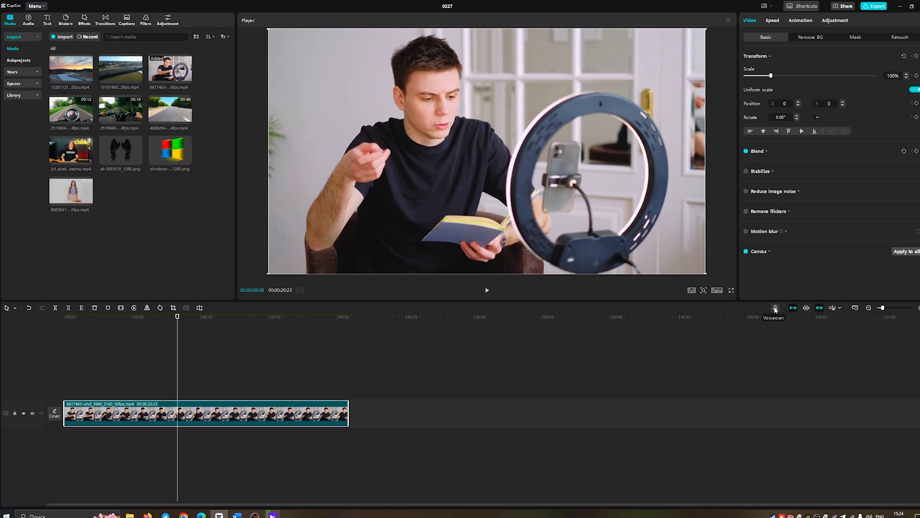
pyautogui.click(776, 309)
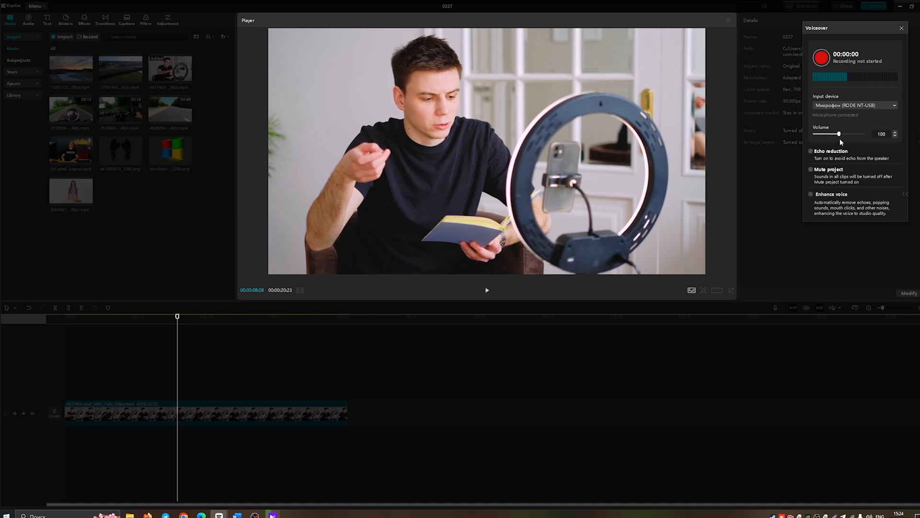
pyautogui.moveTo(824, 31); pyautogui.dragTo(640, 65)
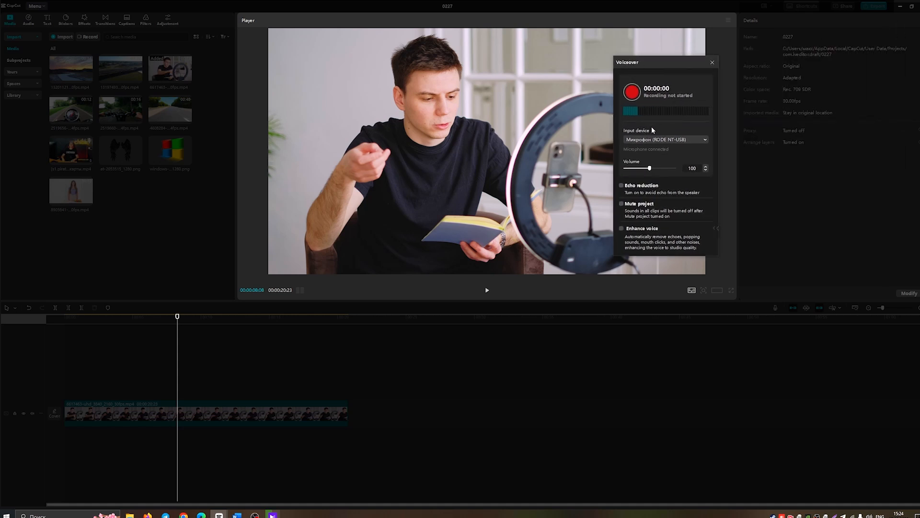
pyautogui.moveTo(650, 168); pyautogui.dragTo(653, 169)
pyautogui.click(622, 186)
pyautogui.click(632, 92)
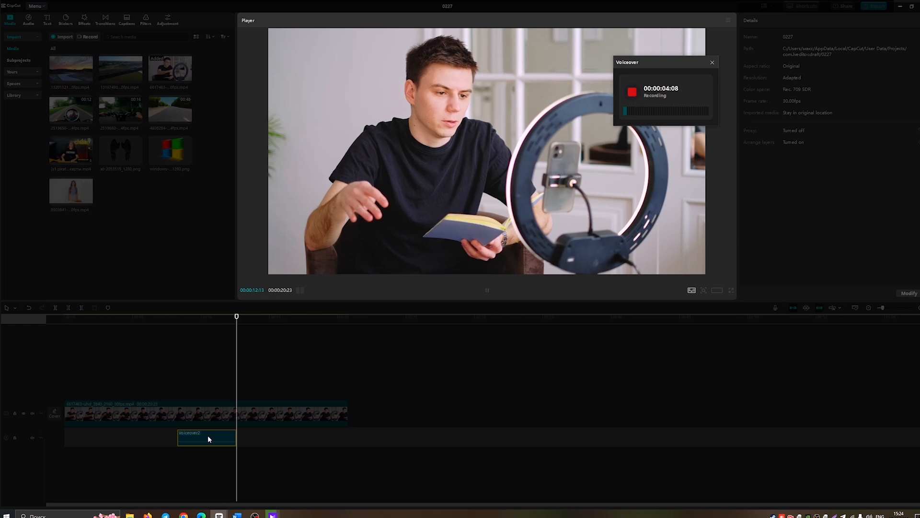
pyautogui.click(635, 92)
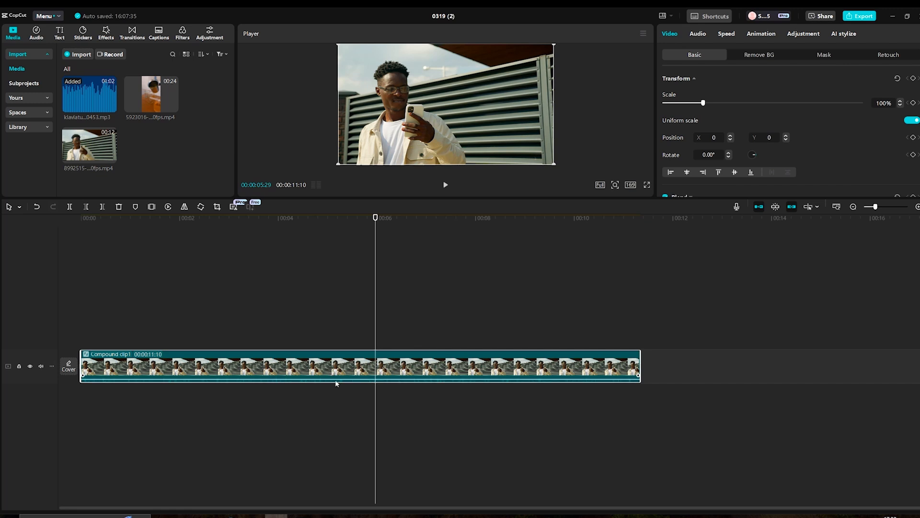
# Extract the audio from Compound clip1 onto its own track.
pyautogui.moveTo(416, 364)
pyautogui.mouseDown()
pyautogui.moveTo(440, 364)
pyautogui.moveTo(412, 363)
pyautogui.mouseUp()
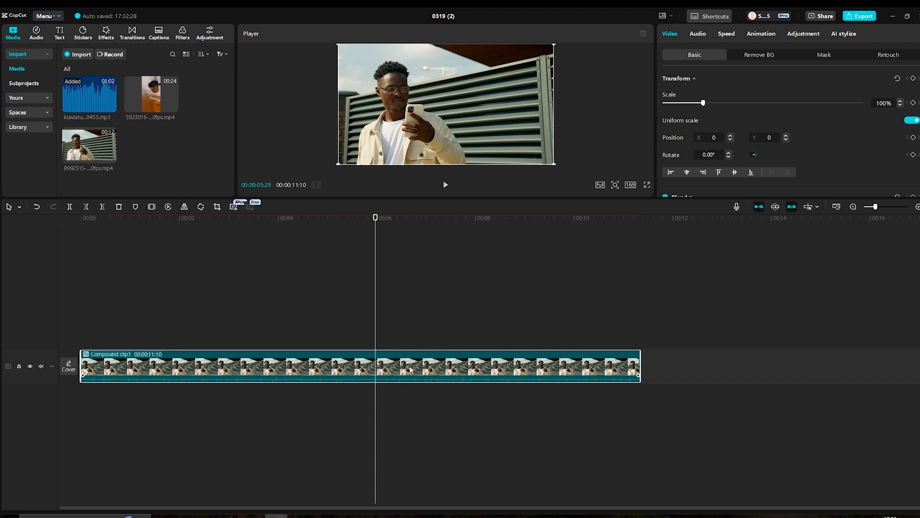
pyautogui.rightClick(410, 370)
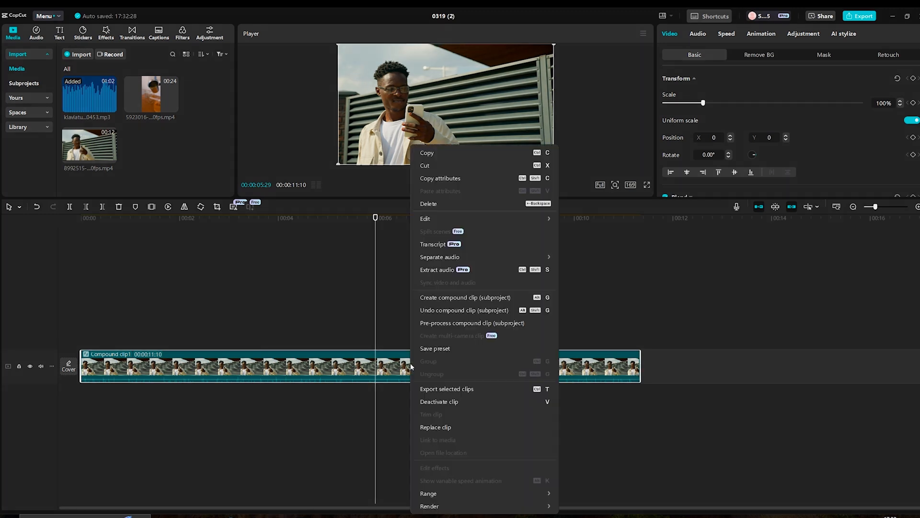
pyautogui.click(446, 271)
pyautogui.moveTo(400, 386)
pyautogui.mouseDown()
pyautogui.moveTo(450, 396)
pyautogui.moveTo(398, 397)
pyautogui.moveTo(648, 401)
pyautogui.moveTo(396, 401)
pyautogui.mouseUp()
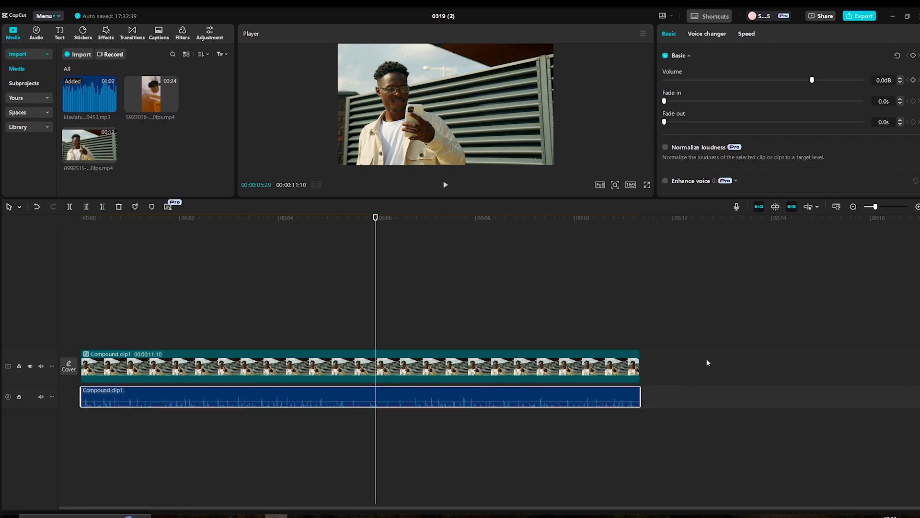
# Select the video and extracted audio together and combine them into a compound clip.
pyautogui.moveTo(697, 342); pyautogui.dragTo(407, 421)
pyautogui.rightClick(350, 374)
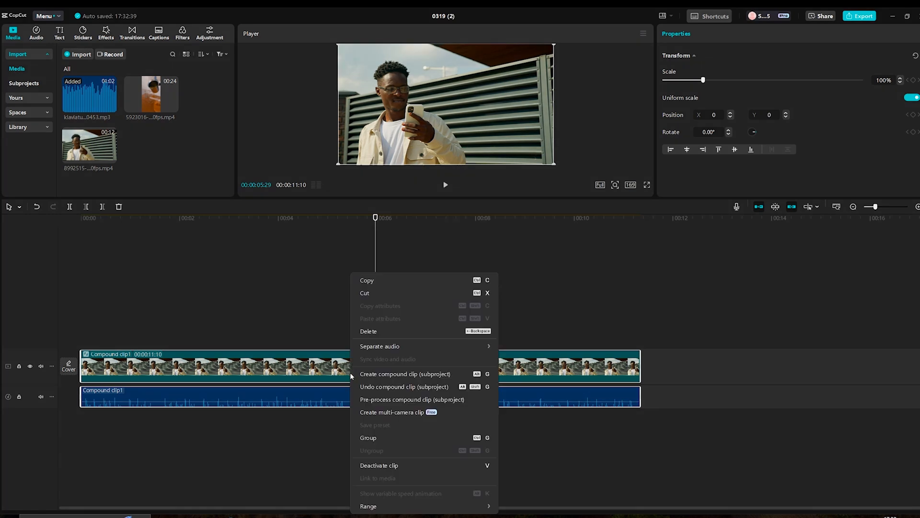
pyautogui.click(369, 374)
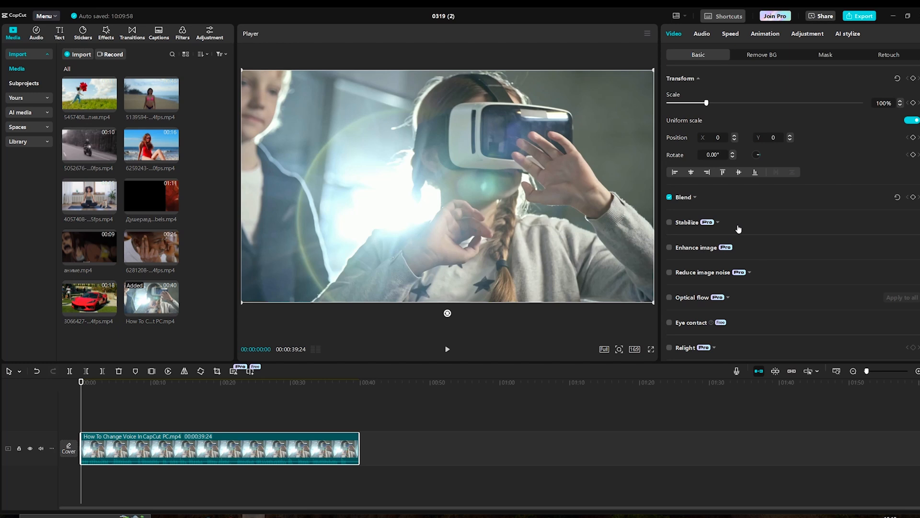
# Apply the Low voice filter to the VR clip's audio and play it back.
pyautogui.click(702, 34)
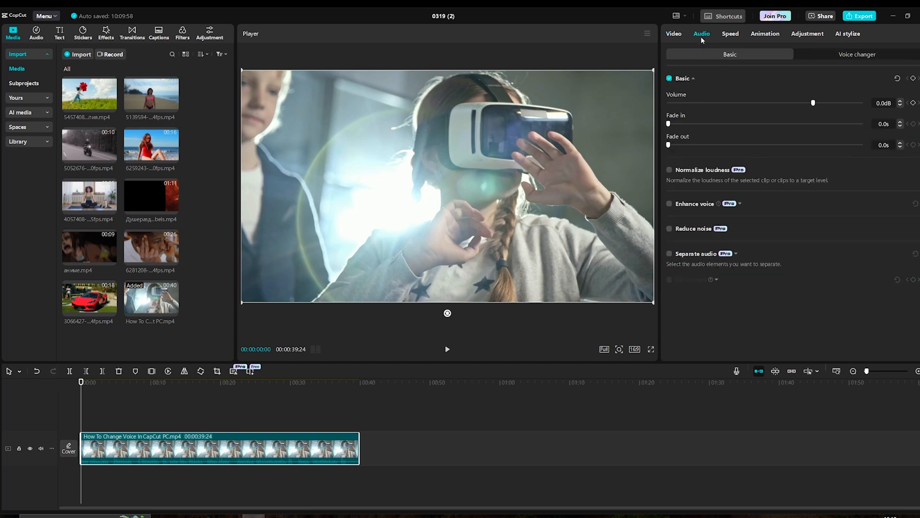
pyautogui.click(844, 56)
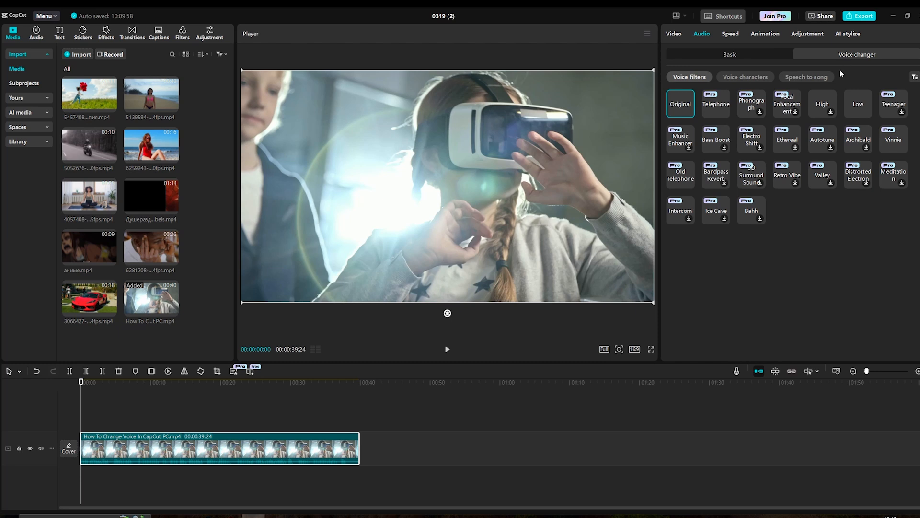
pyautogui.click(857, 108)
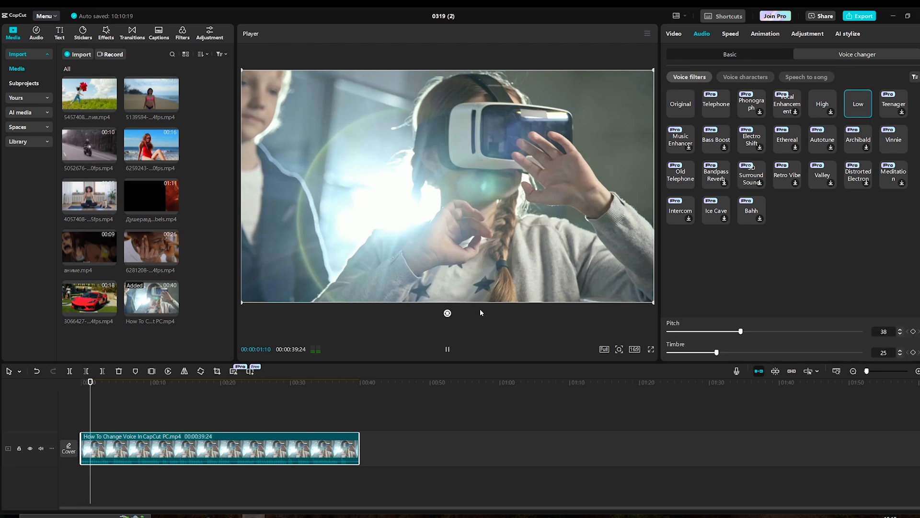
pyautogui.click(448, 349)
# Switch the VR clip's voice filter to Music Enhancer, back to Original, then choose Teenager.
pyautogui.click(691, 147)
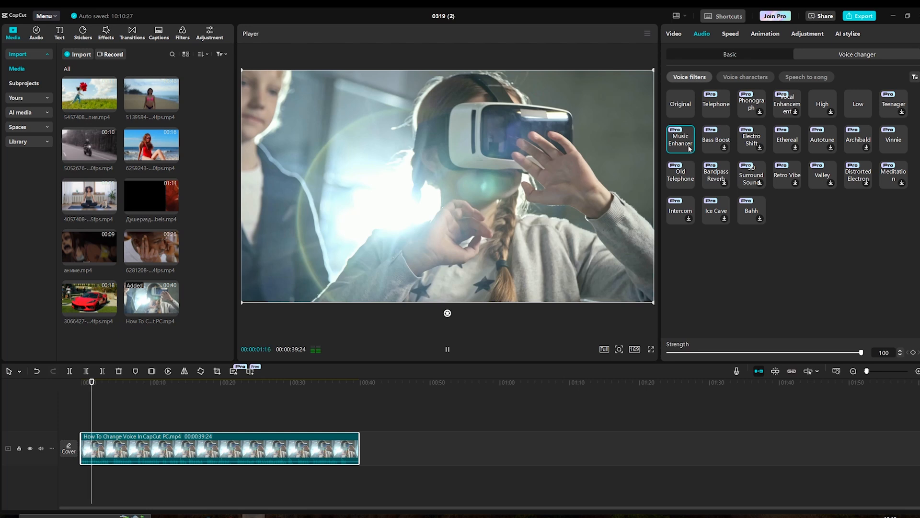
pyautogui.click(686, 108)
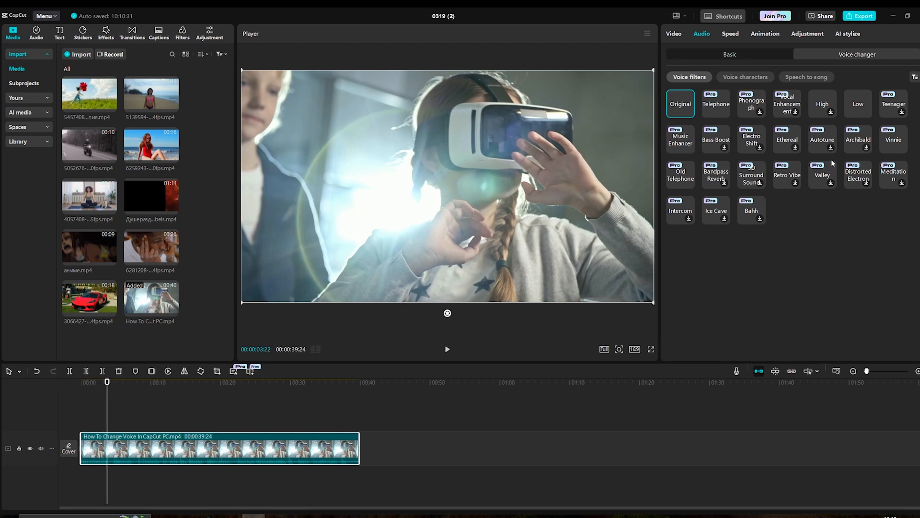
pyautogui.click(902, 113)
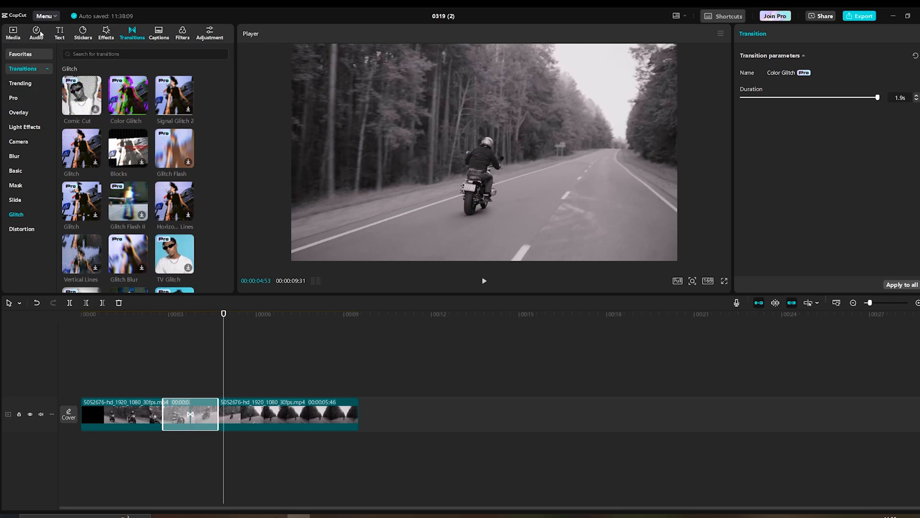
# Search the audio library for 'glitch sound effect', add the first result, and move it under the transition.
pyautogui.click(37, 33)
pyautogui.click(100, 53)
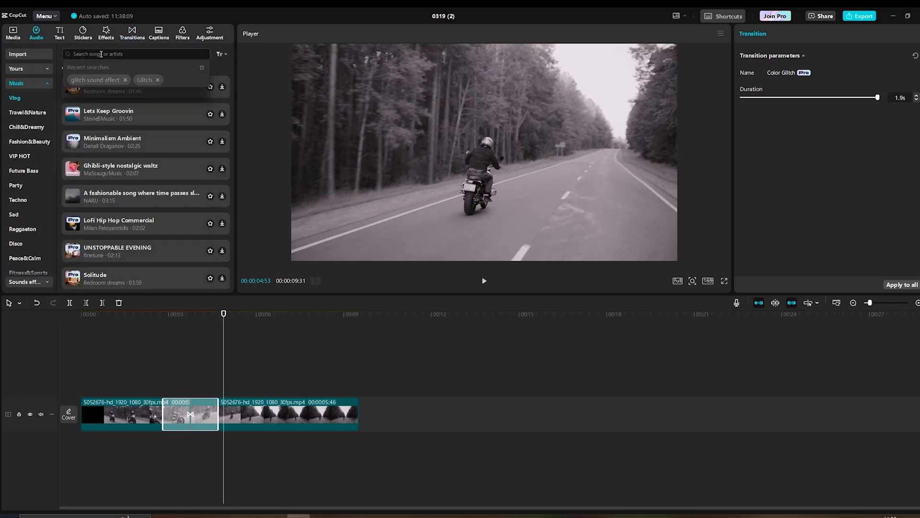
pyautogui.click(104, 81)
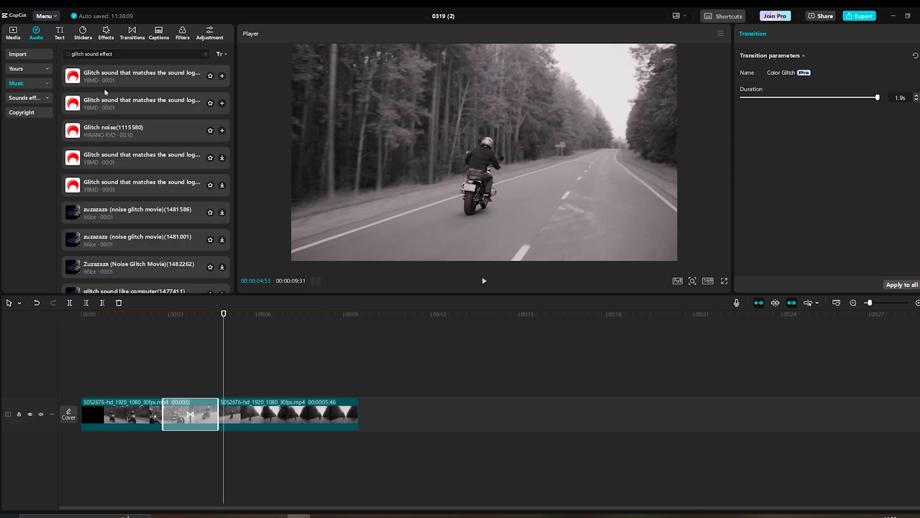
pyautogui.click(75, 82)
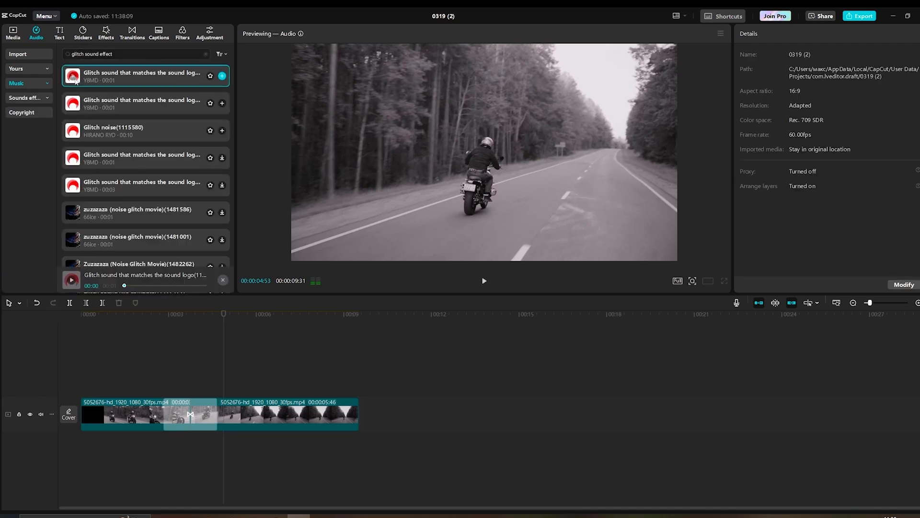
pyautogui.click(223, 76)
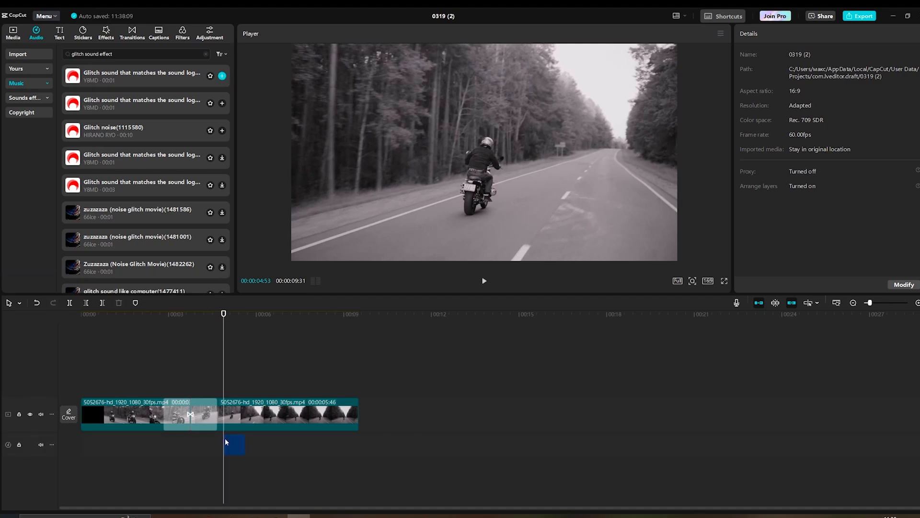
pyautogui.moveTo(216, 450); pyautogui.dragTo(172, 449)
# Preview the Color Glitch transition and shorten its duration to 0.9 s.
pyautogui.click(190, 414)
pyautogui.click(485, 280)
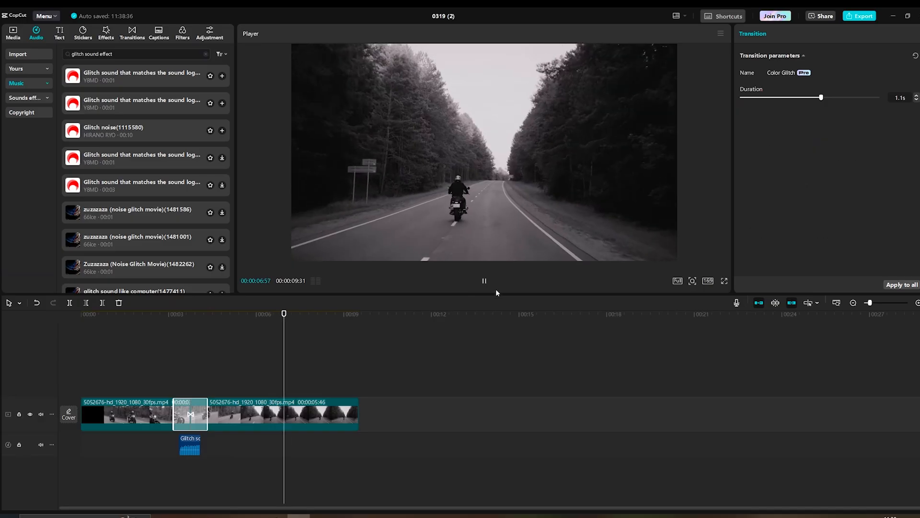
pyautogui.click(483, 283)
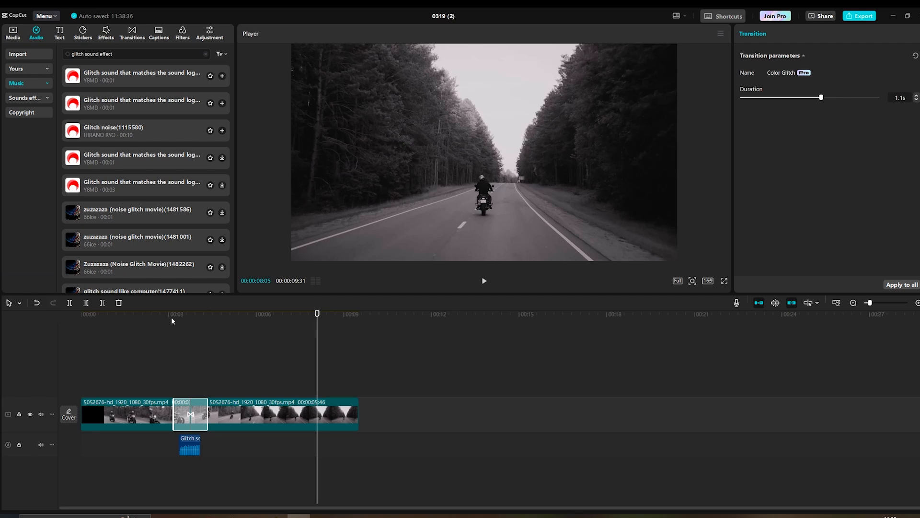
pyautogui.moveTo(822, 98)
pyautogui.mouseDown()
pyautogui.moveTo(836, 99)
pyautogui.moveTo(806, 98)
pyautogui.mouseUp()
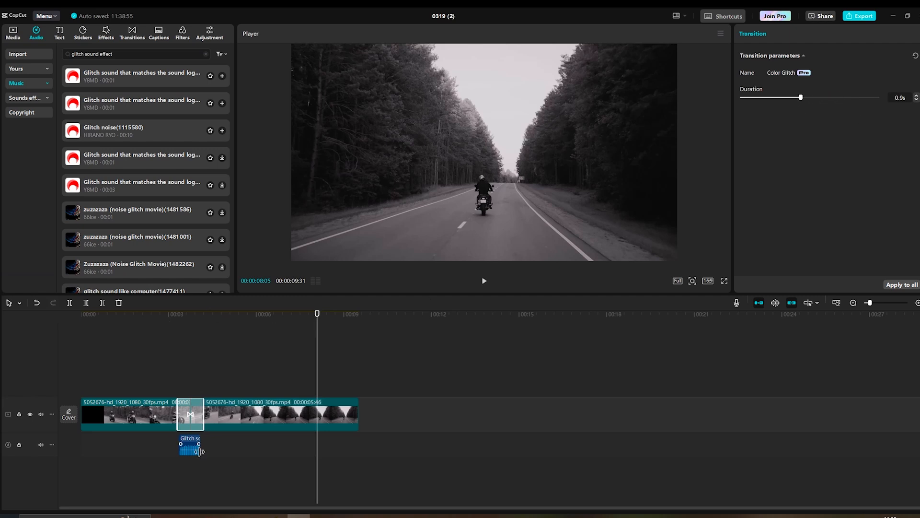
# Select the glitch sound clip and try to adjust its fade-in.
pyautogui.click(190, 449)
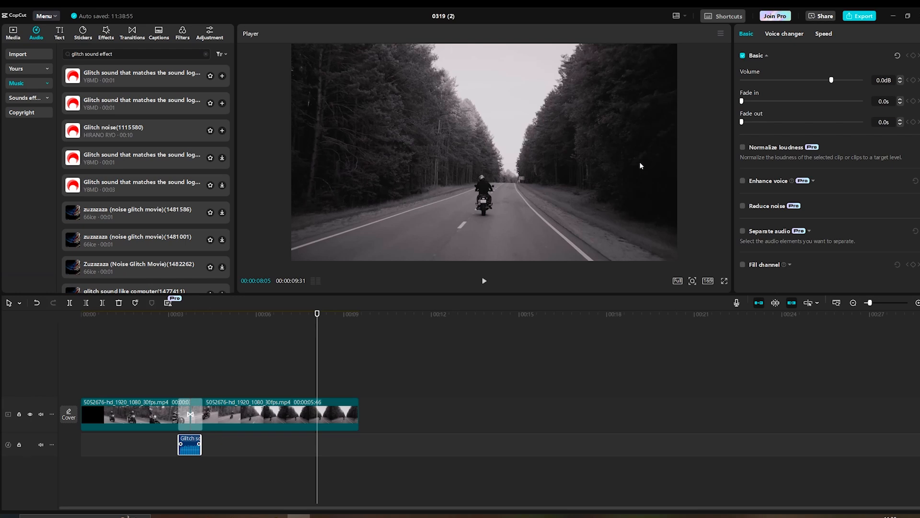
pyautogui.click(173, 315)
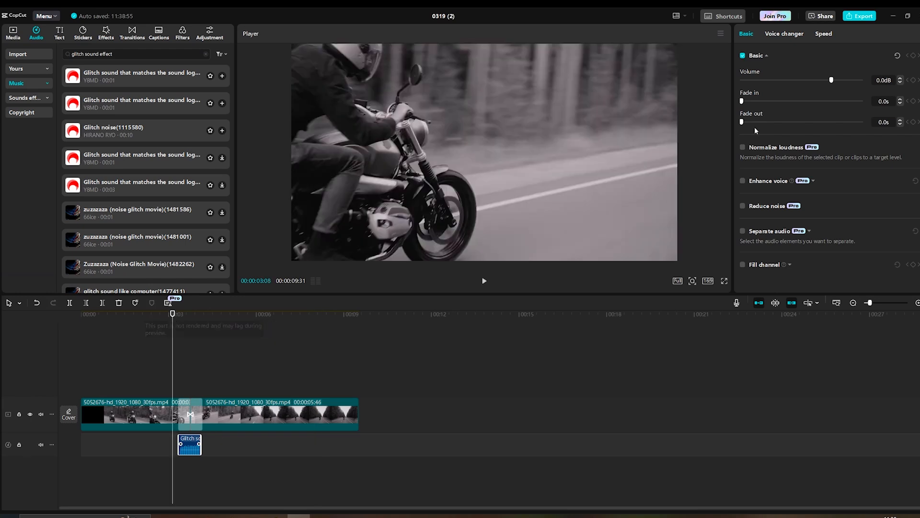
pyautogui.moveTo(743, 102); pyautogui.dragTo(755, 122)
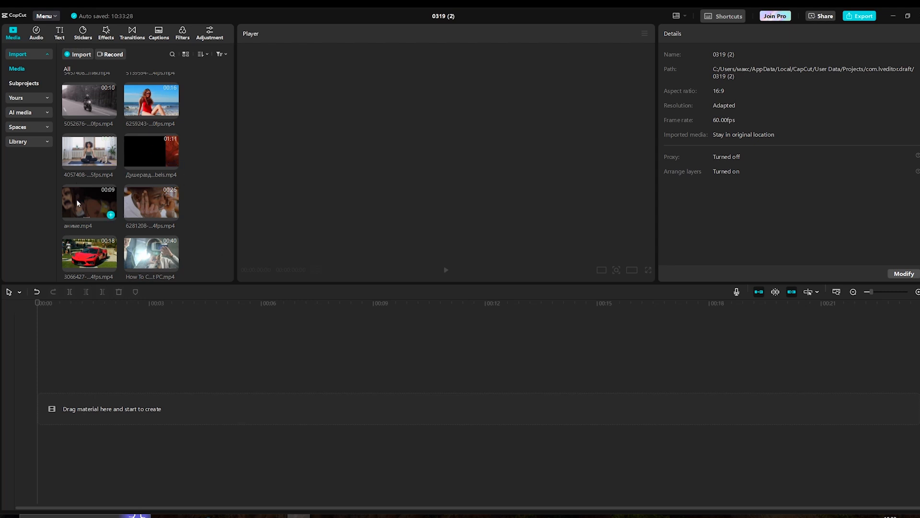
# Add the anime clip to the timeline, open its audio settings, and play it briefly.
pyautogui.moveTo(77, 203); pyautogui.dragTo(80, 403)
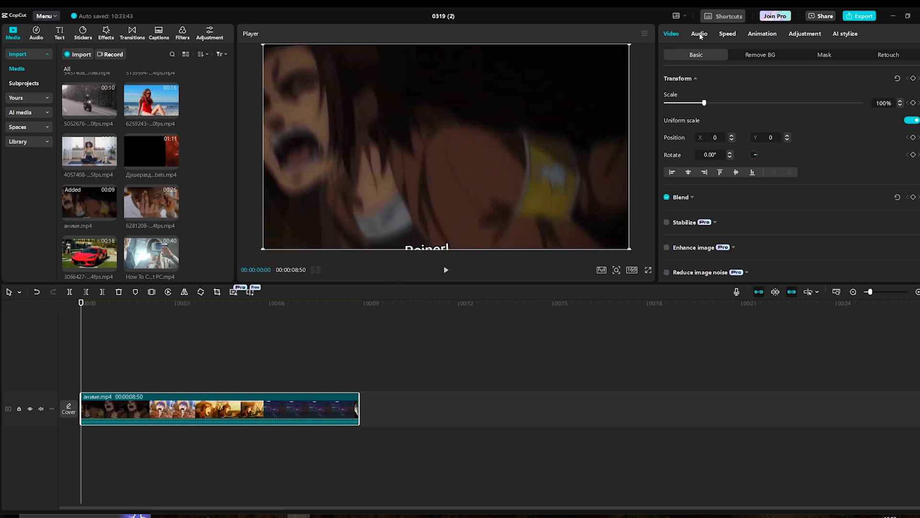
pyautogui.click(700, 34)
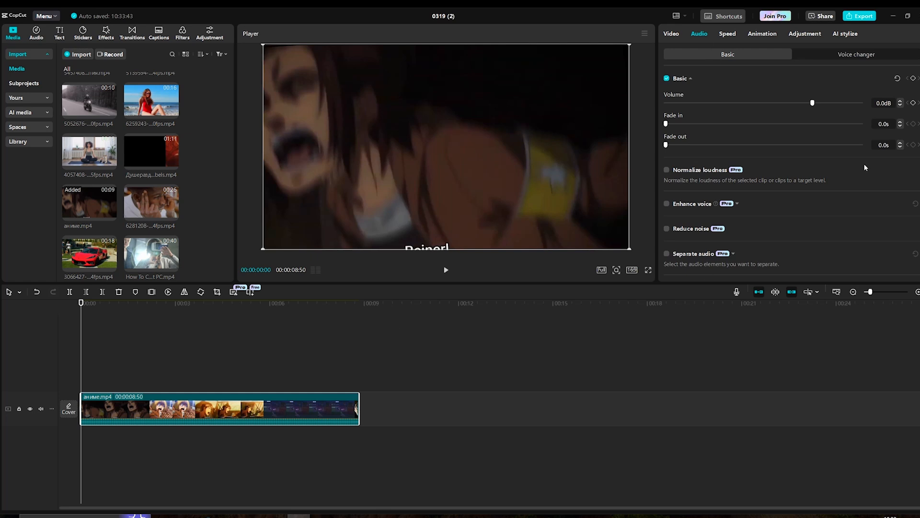
pyautogui.click(446, 270)
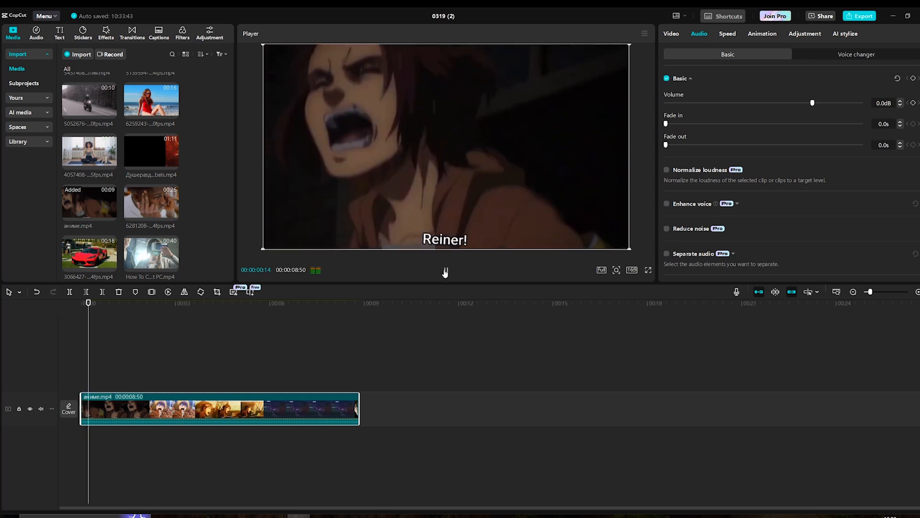
pyautogui.click(445, 272)
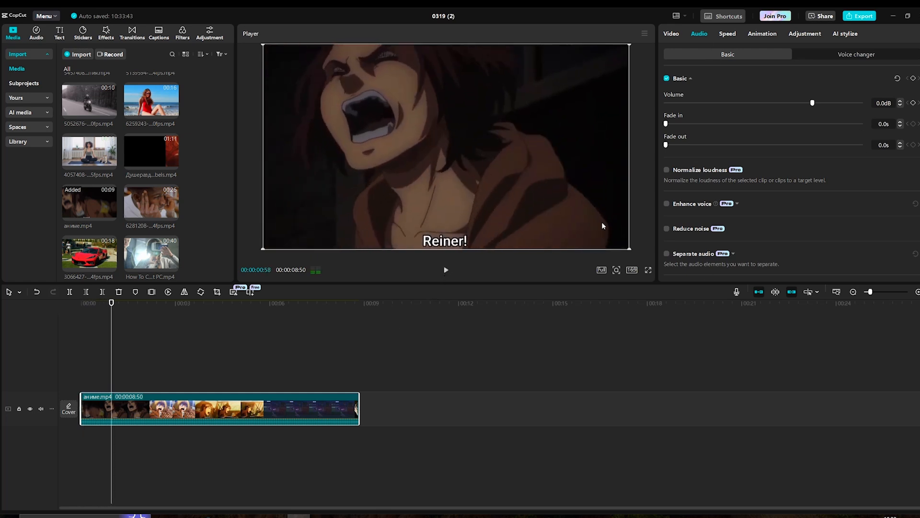
# Lower the anime clip's volume to -15.0 dB.
pyautogui.click(805, 103)
pyautogui.moveTo(804, 103); pyautogui.dragTo(776, 103)
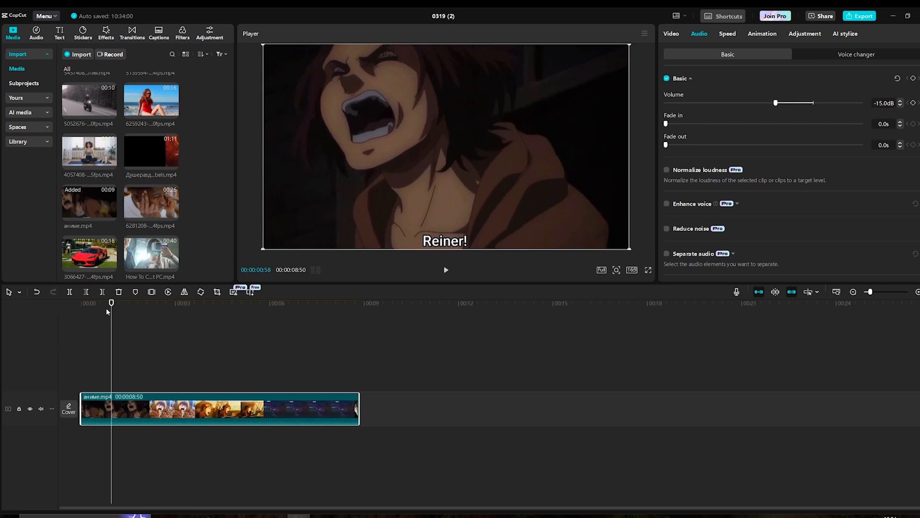
# Set the anime clip's fade-in to 5.4 s and fade-out to 5.3 s, then play from about 5 s.
pyautogui.moveTo(111, 306); pyautogui.dragTo(77, 318)
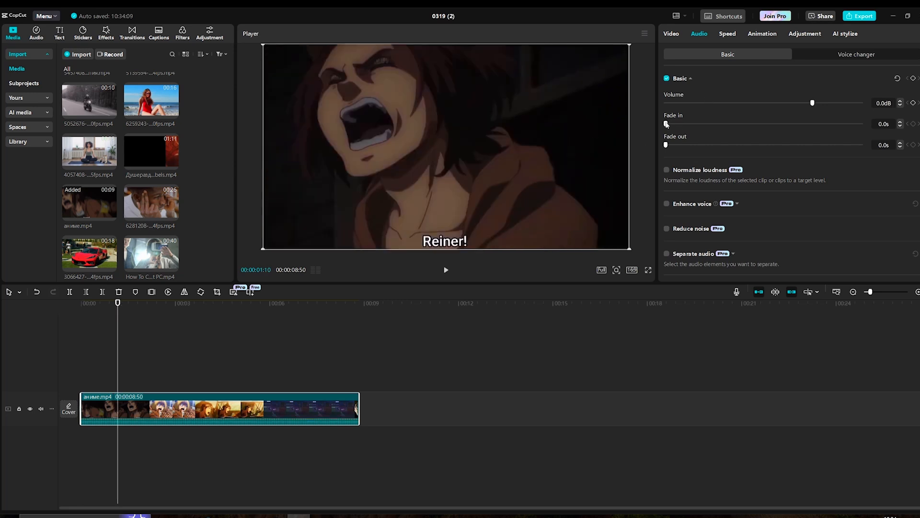
pyautogui.moveTo(666, 124); pyautogui.dragTo(745, 133)
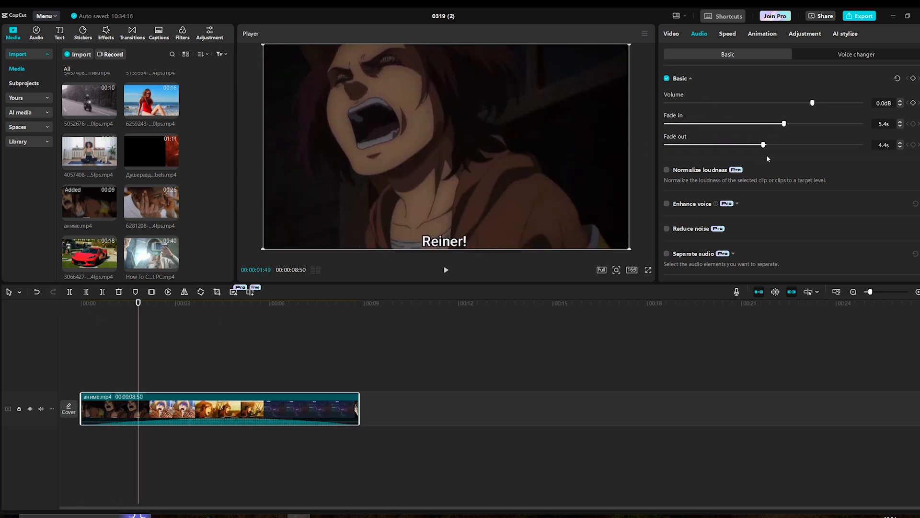
pyautogui.moveTo(767, 155); pyautogui.dragTo(783, 163)
pyautogui.moveTo(154, 306); pyautogui.dragTo(242, 306)
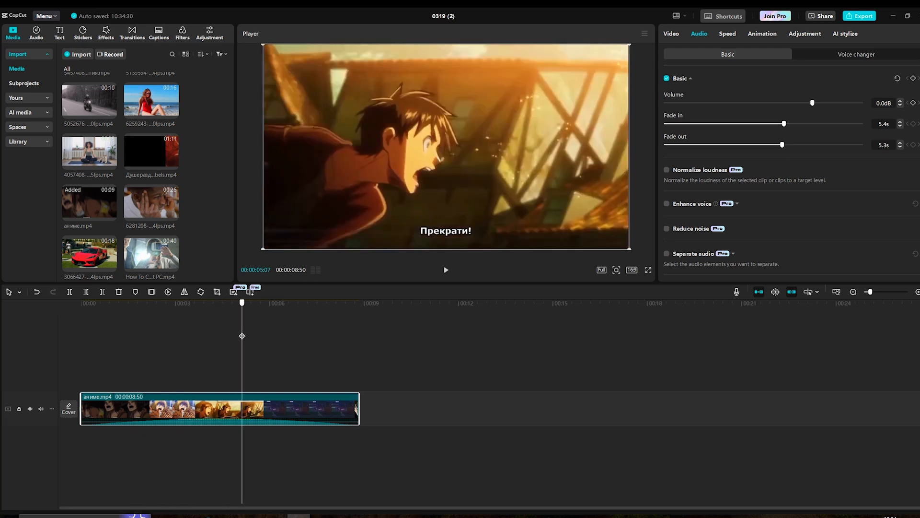
pyautogui.click(445, 272)
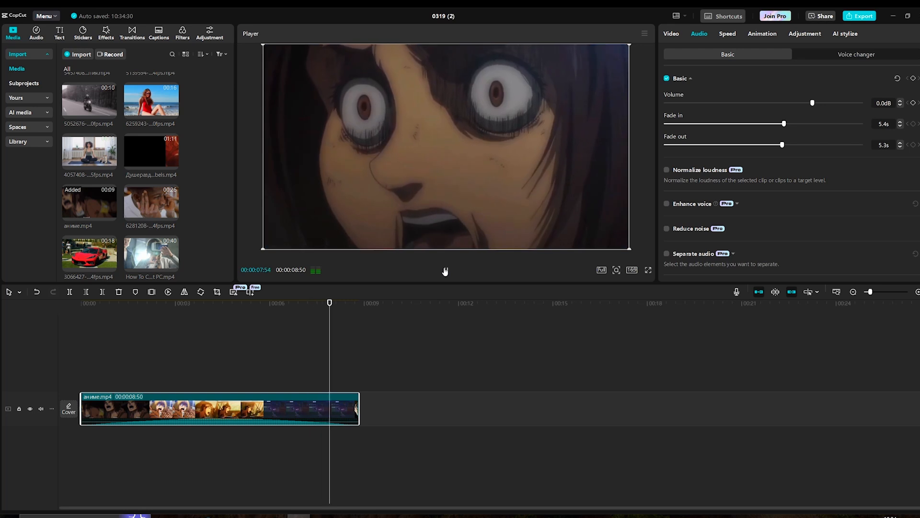
# Add the clip of the man with the ring light to the timeline of a new project.
pyautogui.click(446, 272)
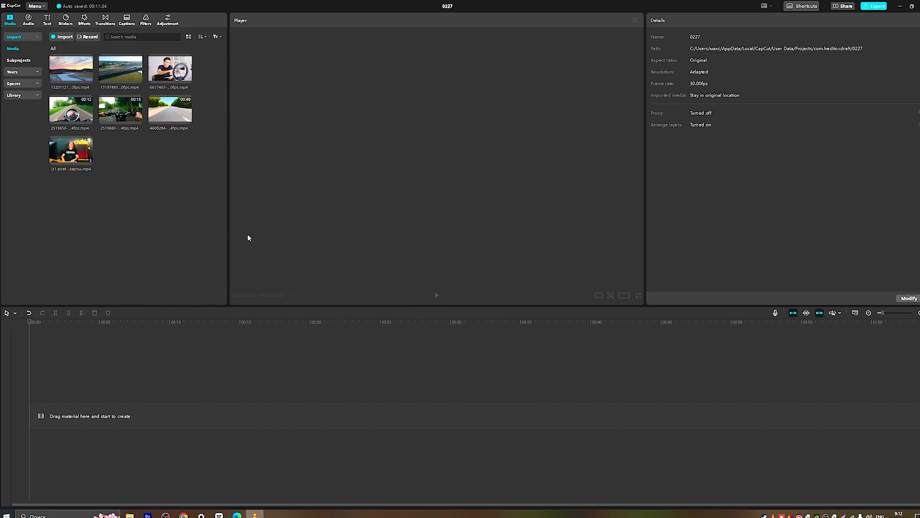
pyautogui.moveTo(226, 226); pyautogui.dragTo(249, 224)
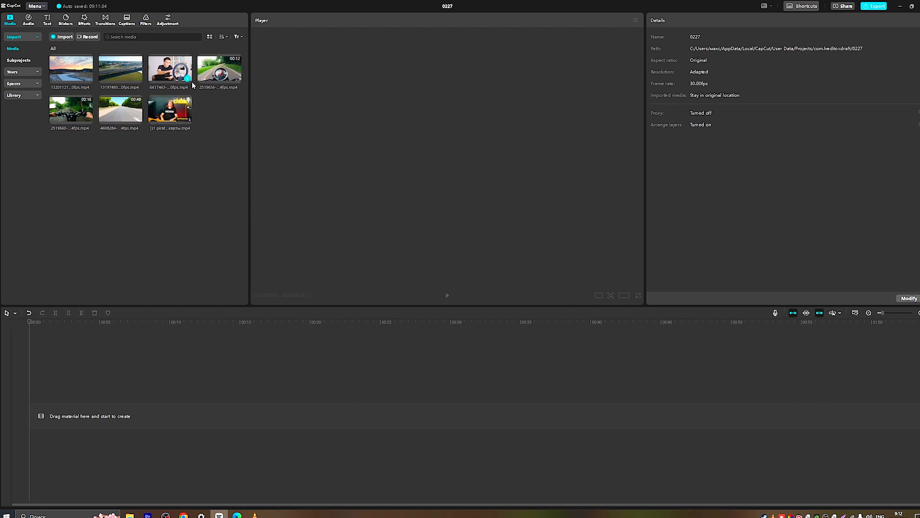
pyautogui.moveTo(168, 70); pyautogui.dragTo(140, 415)
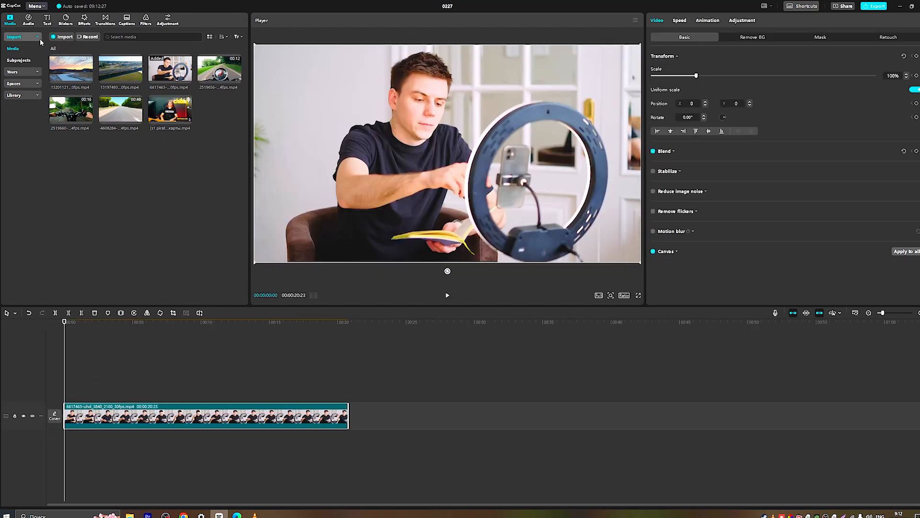
# Browse the Music library's Vlog category and search it for a track.
pyautogui.click(32, 22)
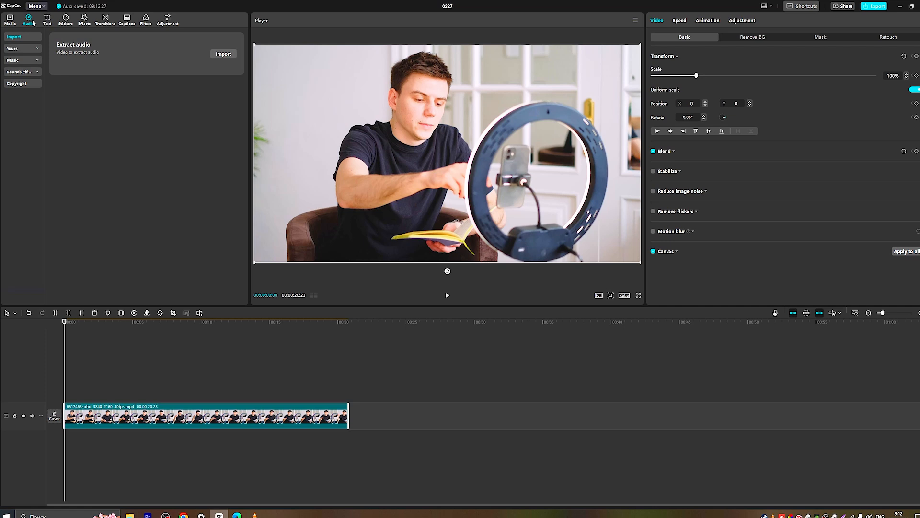
pyautogui.click(36, 61)
pyautogui.click(27, 83)
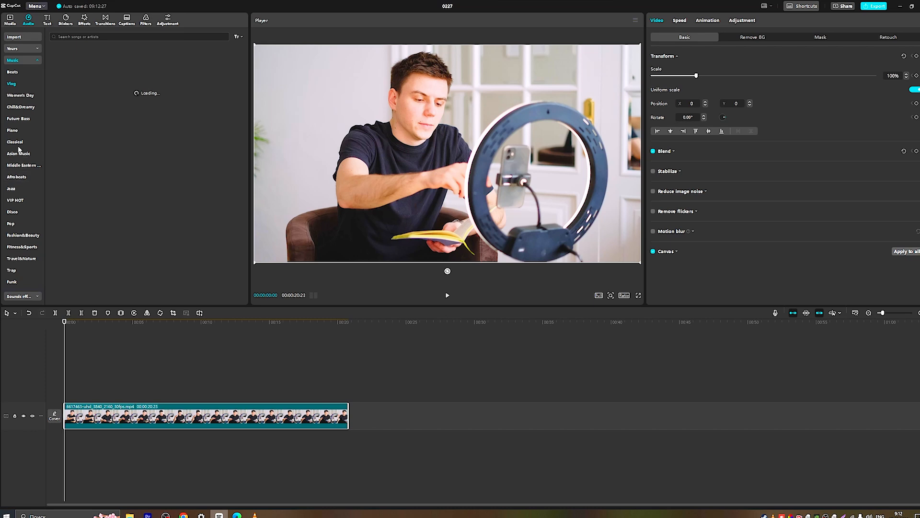
pyautogui.click(74, 36)
pyautogui.write('vcxvxcv')
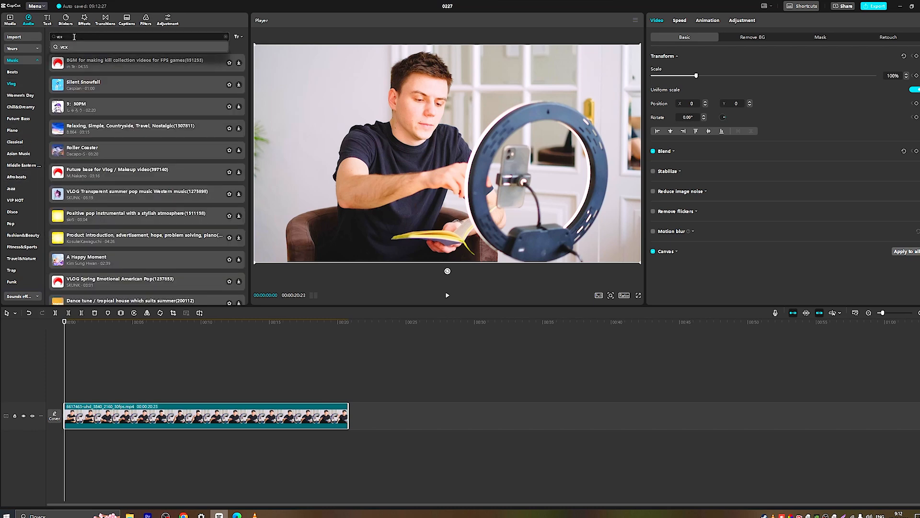
pyautogui.click(37, 61)
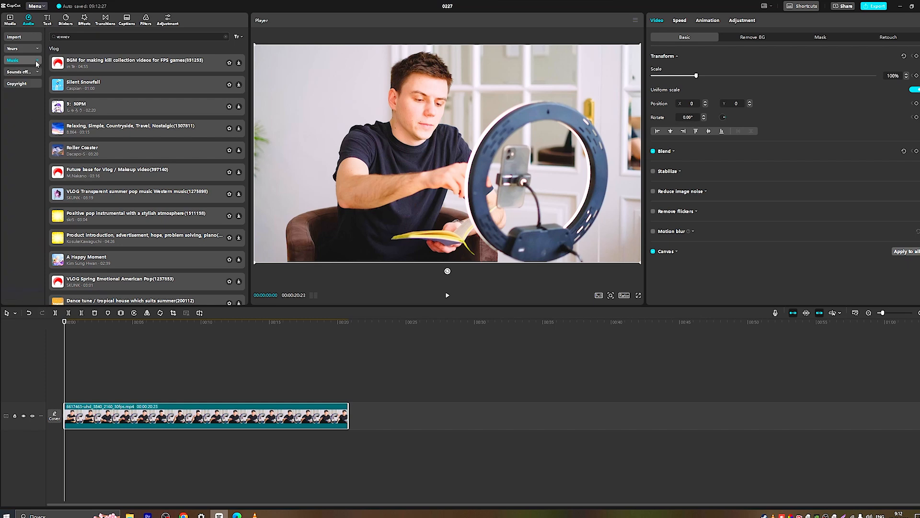
pyautogui.click(30, 38)
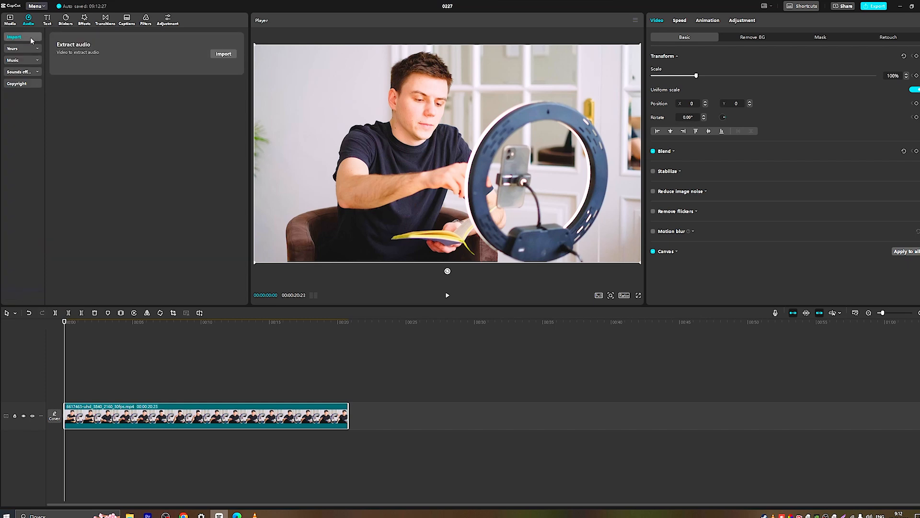
pyautogui.click(223, 54)
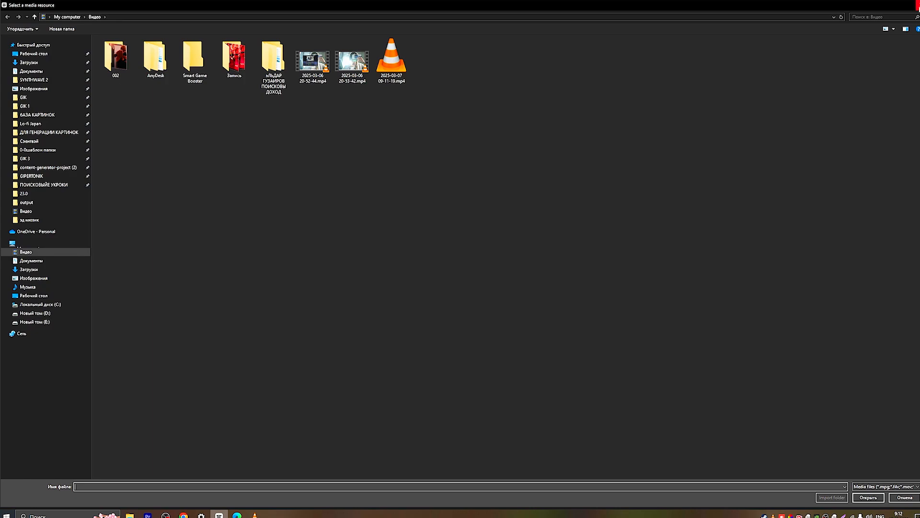
pyautogui.click(916, 5)
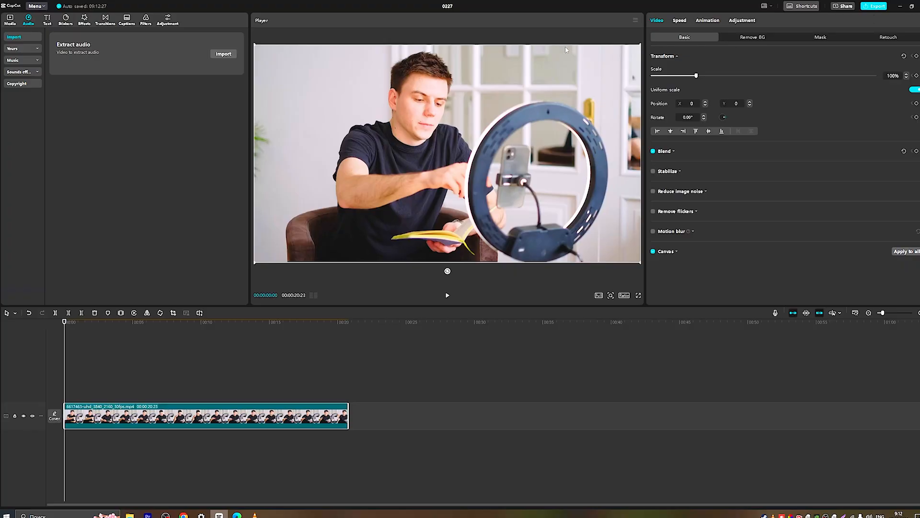
# Open the Sound effects library and start a search in it.
pyautogui.click(33, 73)
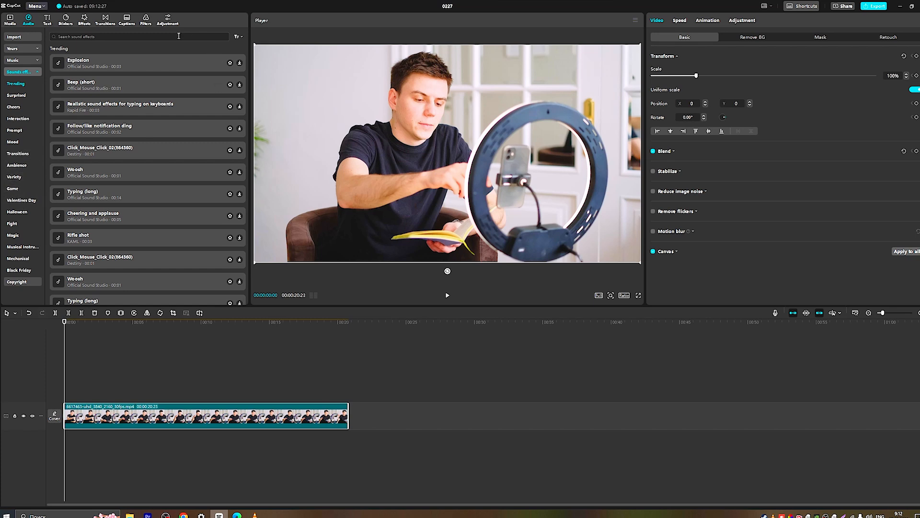
pyautogui.click(178, 36)
pyautogui.write('v')
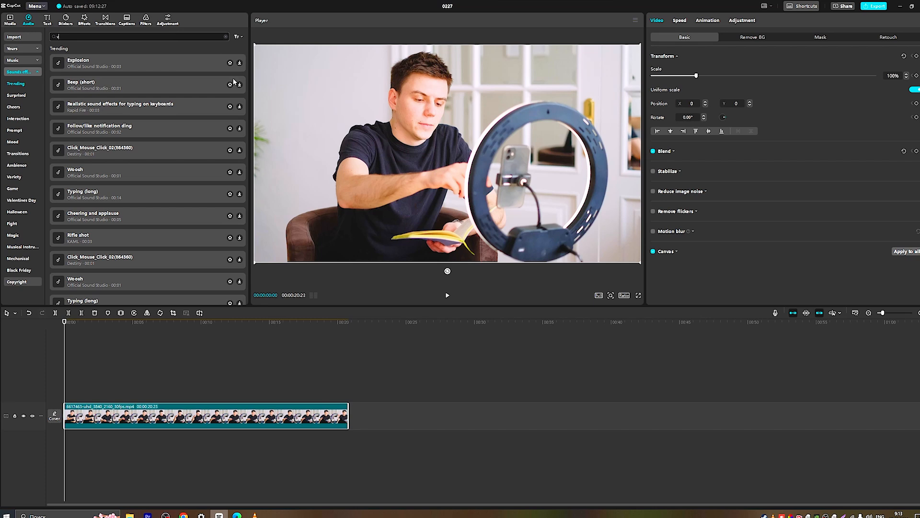
pyautogui.moveTo(63, 321); pyautogui.dragTo(116, 329)
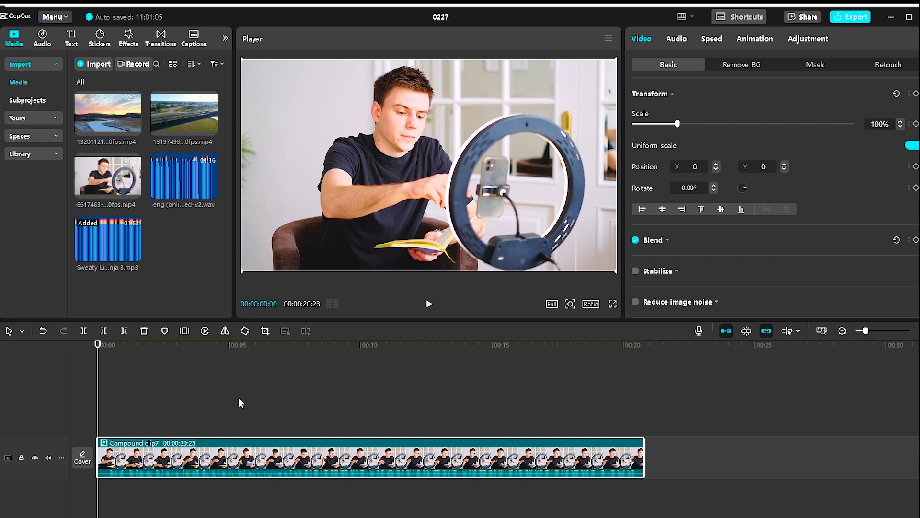
# Play the compound clip and raise its volume to 11.0 dB.
pyautogui.press('space')
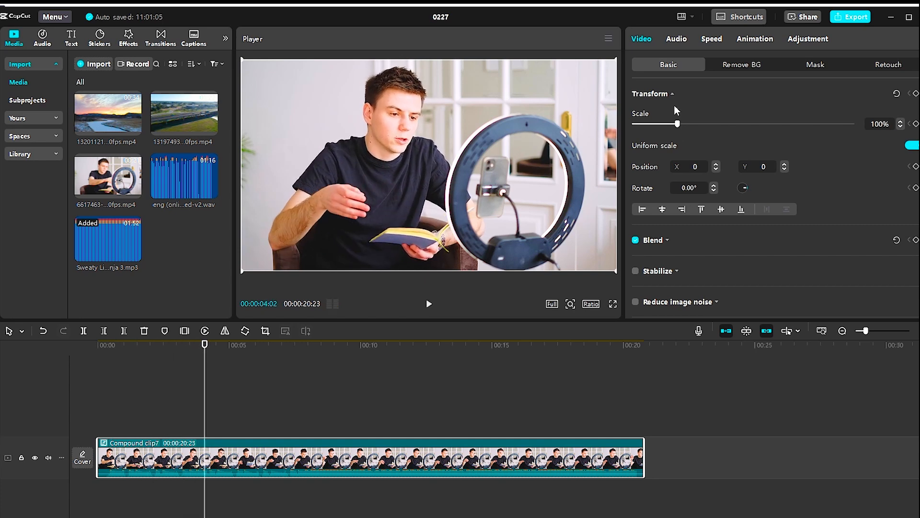
pyautogui.click(677, 39)
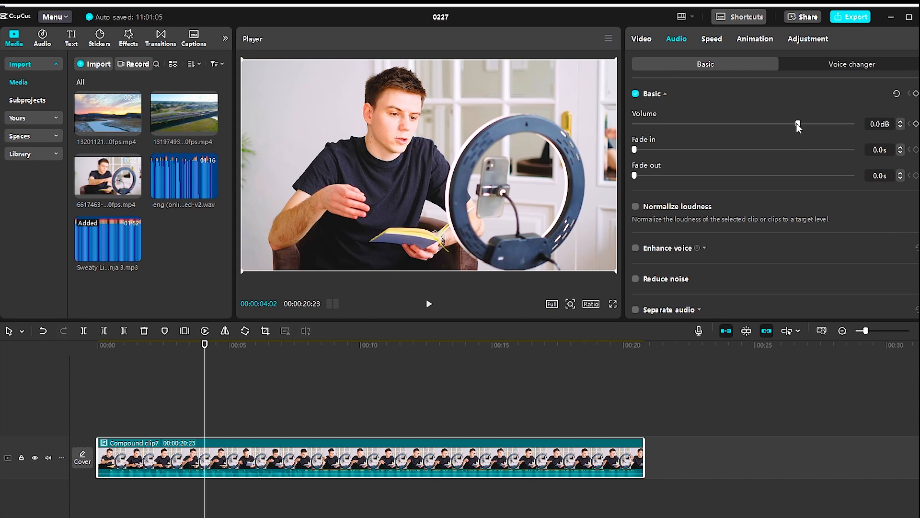
pyautogui.moveTo(798, 123); pyautogui.dragTo(829, 126)
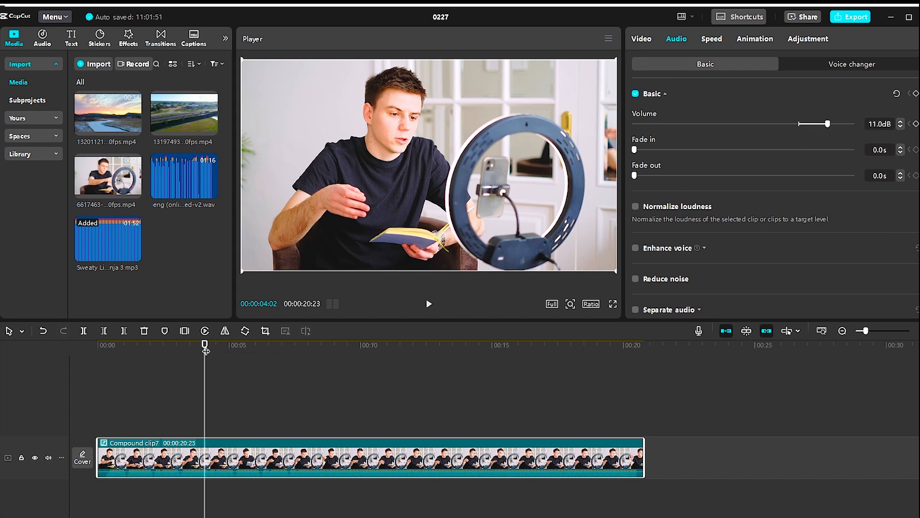
# Play from the start, lower the compound clip's volume to 5.8 dB, and enable Normalize loudness.
pyautogui.moveTo(205, 348); pyautogui.dragTo(84, 355)
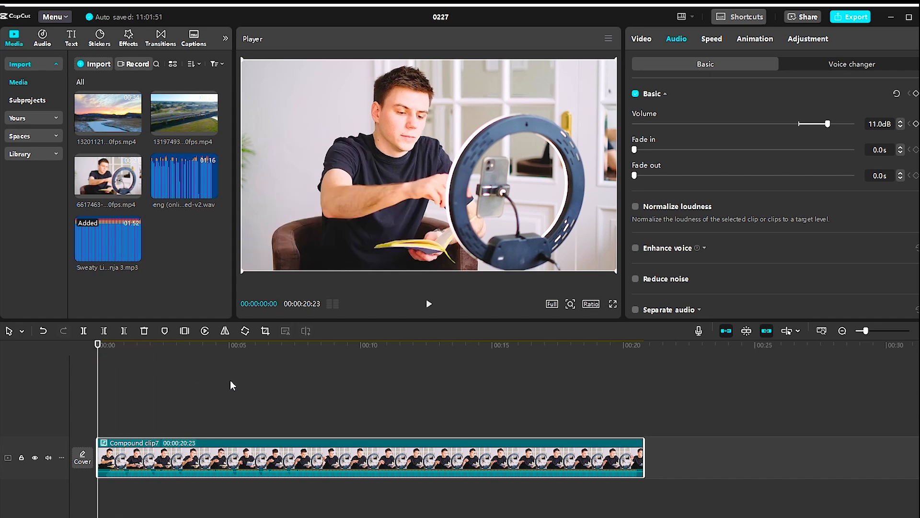
pyautogui.press('space')
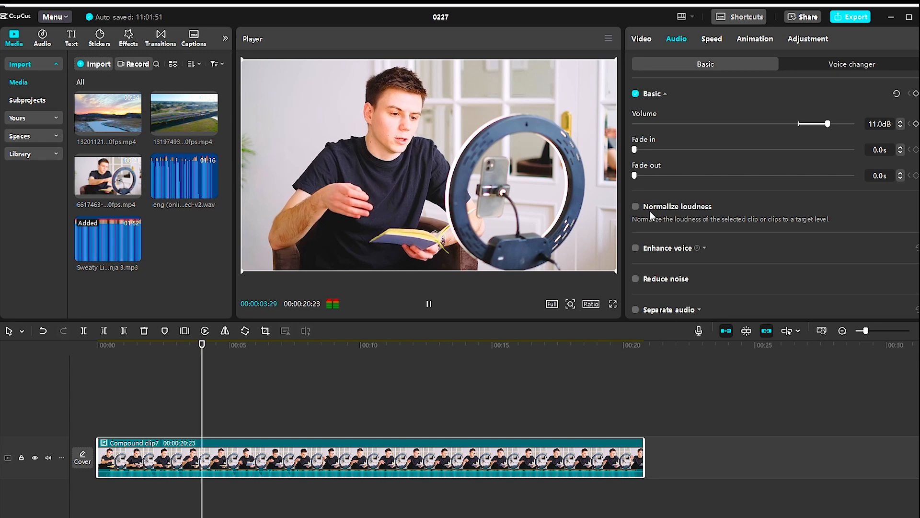
pyautogui.moveTo(828, 125); pyautogui.dragTo(813, 134)
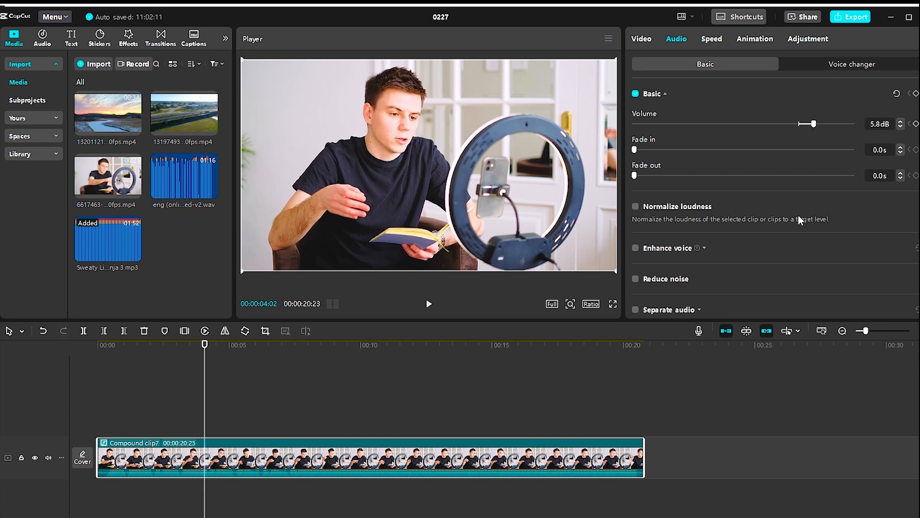
pyautogui.click(636, 207)
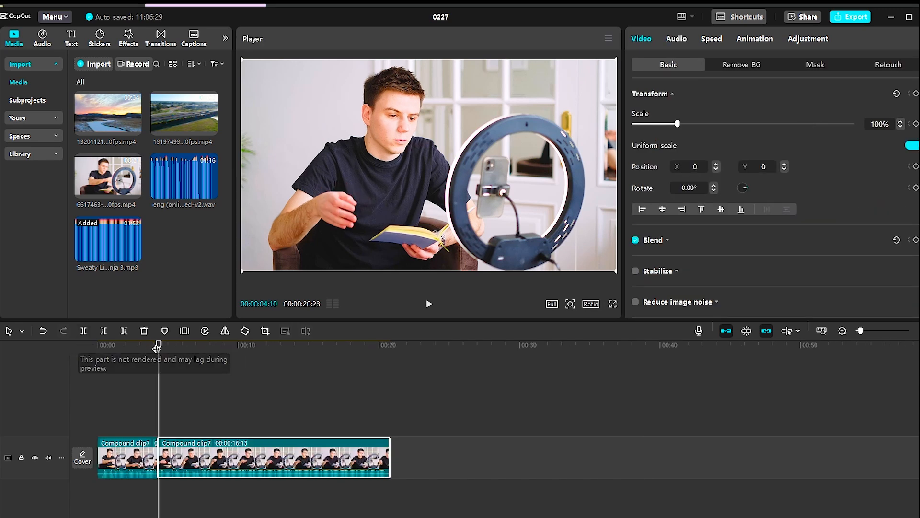
# Split the compound clip at about 8 seconds.
pyautogui.click(191, 376)
pyautogui.click(217, 378)
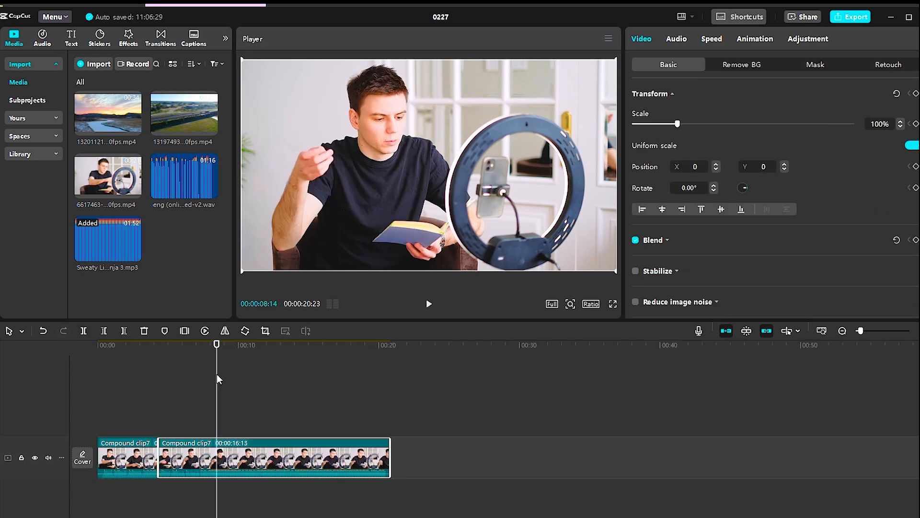
pyautogui.click(83, 331)
# Select the middle segment of the compound clip and raise its volume.
pyautogui.click(194, 454)
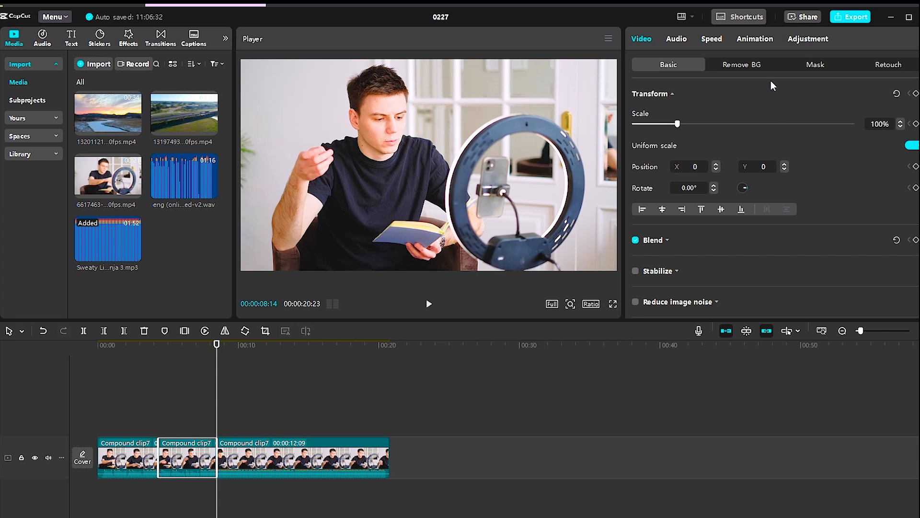
pyautogui.click(678, 42)
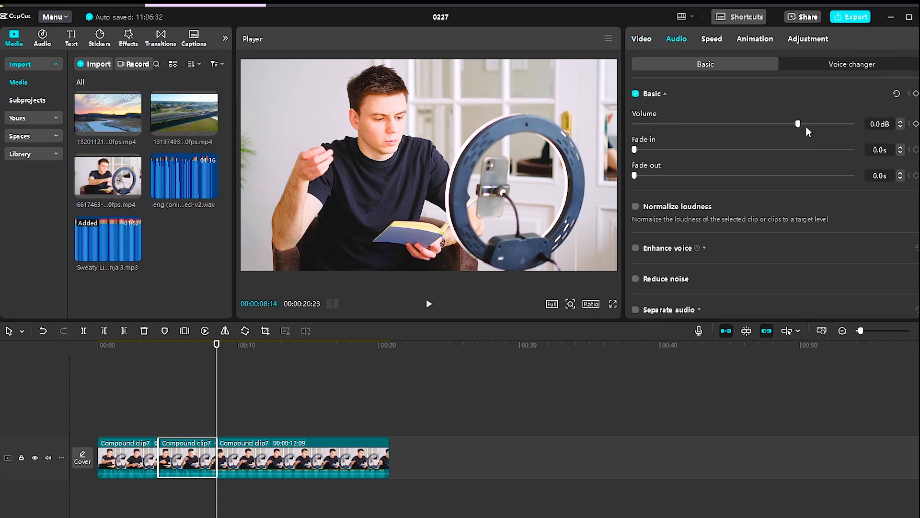
pyautogui.moveTo(797, 123); pyautogui.dragTo(824, 135)
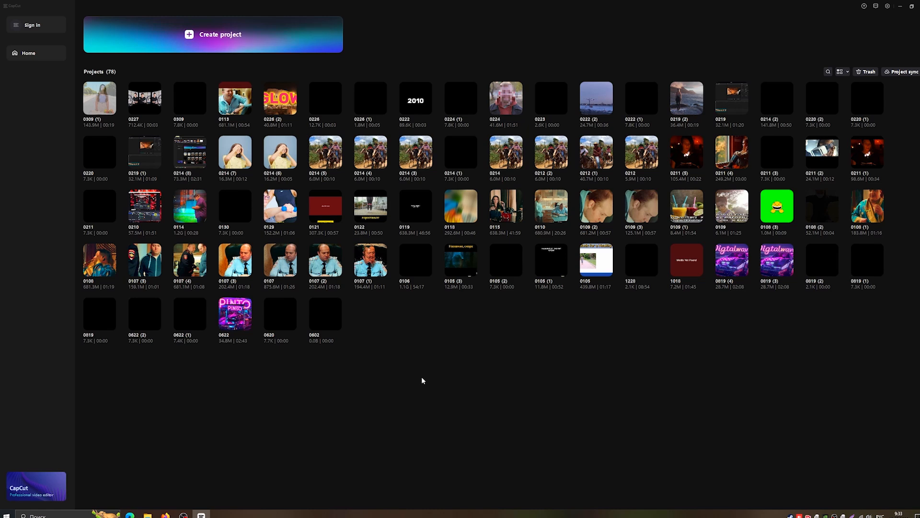
pyautogui.click(767, 107)
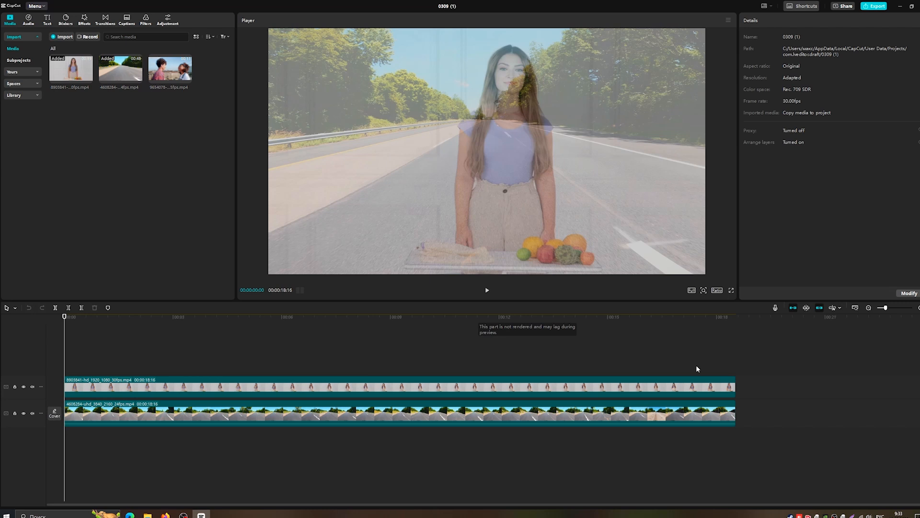
pyautogui.click(761, 393)
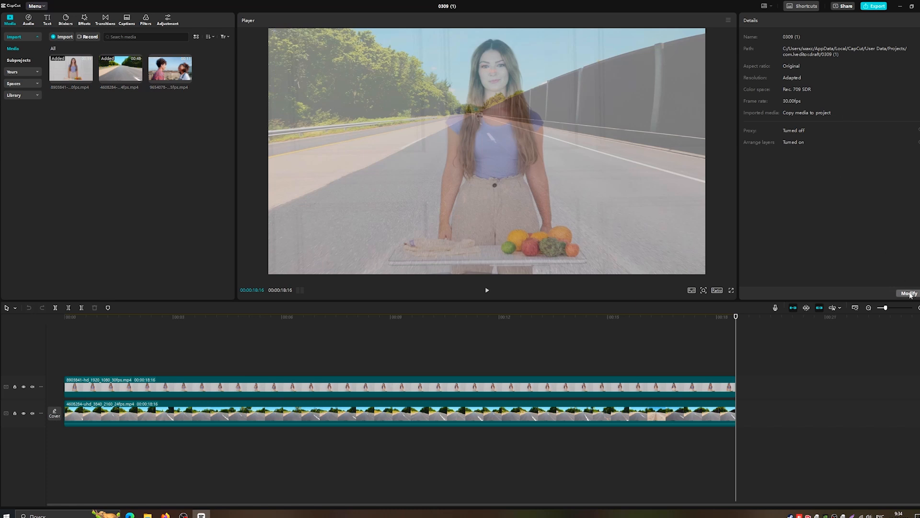
pyautogui.click(910, 294)
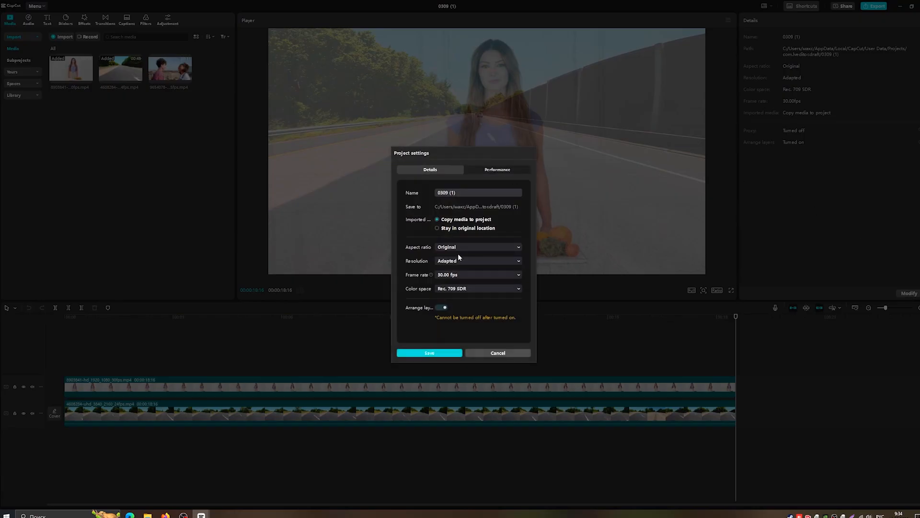
pyautogui.moveTo(469, 192); pyautogui.dragTo(436, 193)
pyautogui.write('111111111111')
pyautogui.click(455, 220)
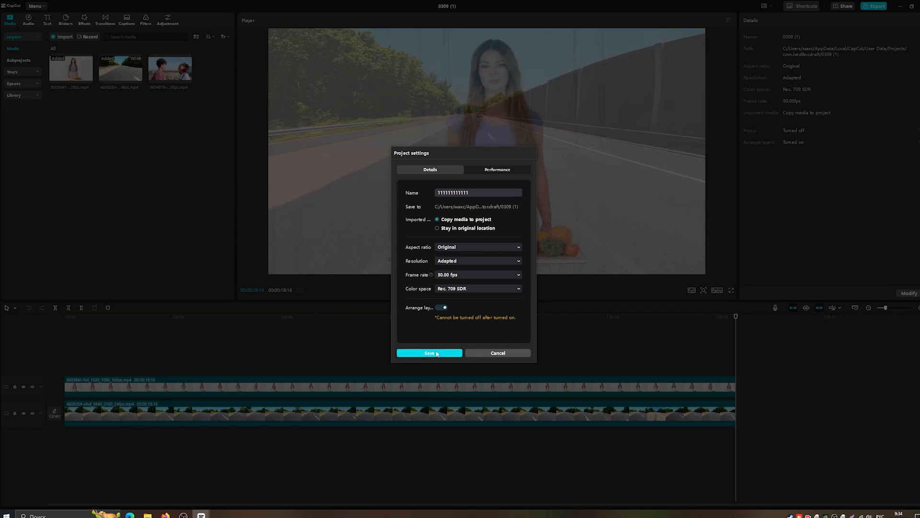
pyautogui.click(436, 353)
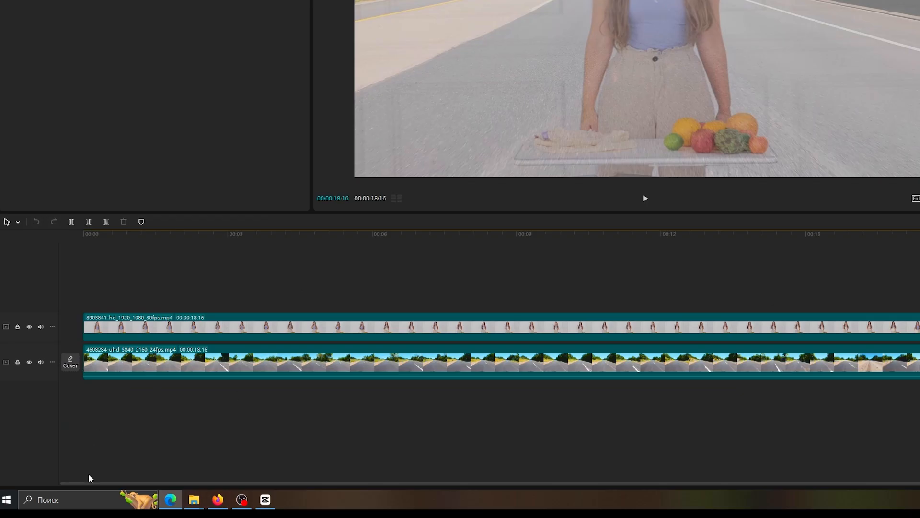
# Switch to File Explorer via a Windows search for %appdata% and open the AppData\Local\CapCut folder.
pyautogui.click(60, 517)
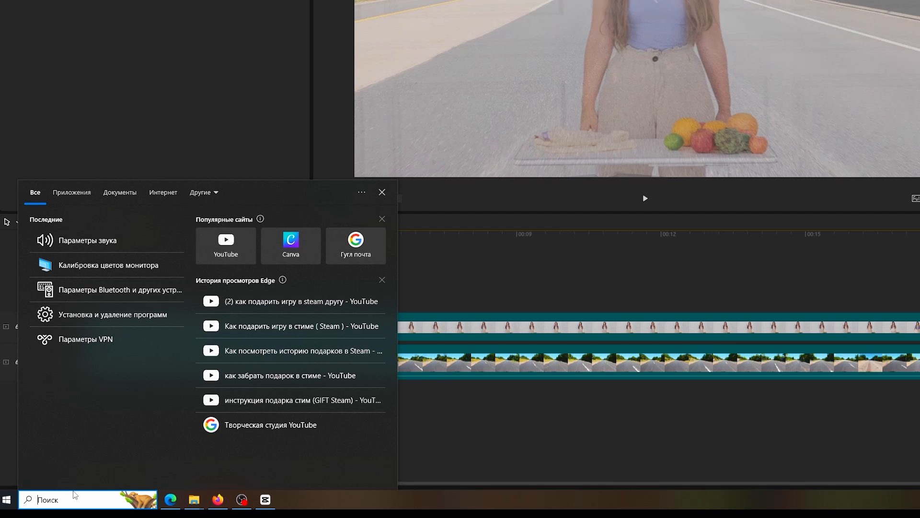
pyautogui.write('%appdata%')
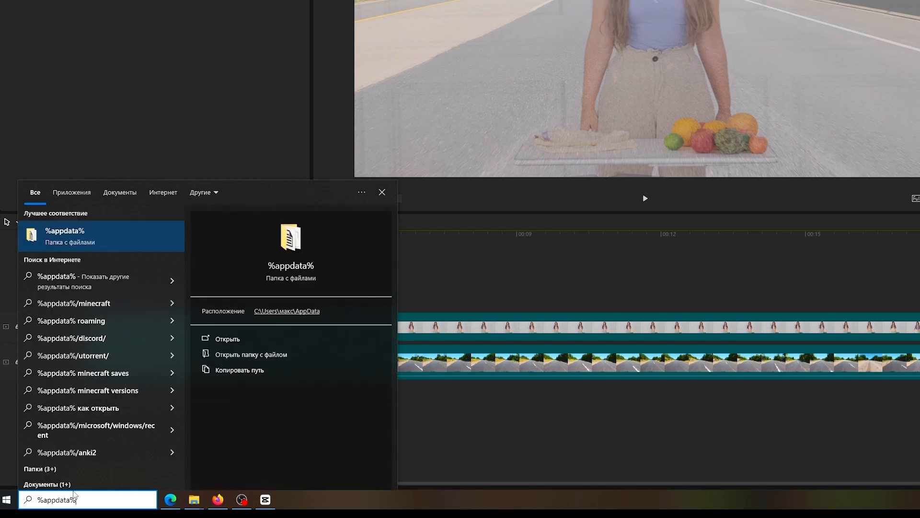
pyautogui.click(101, 239)
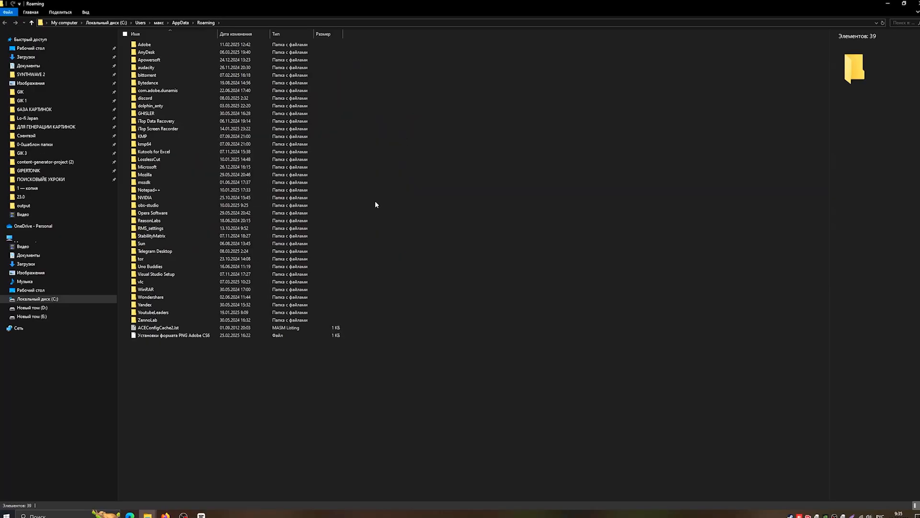
pyautogui.click(180, 23)
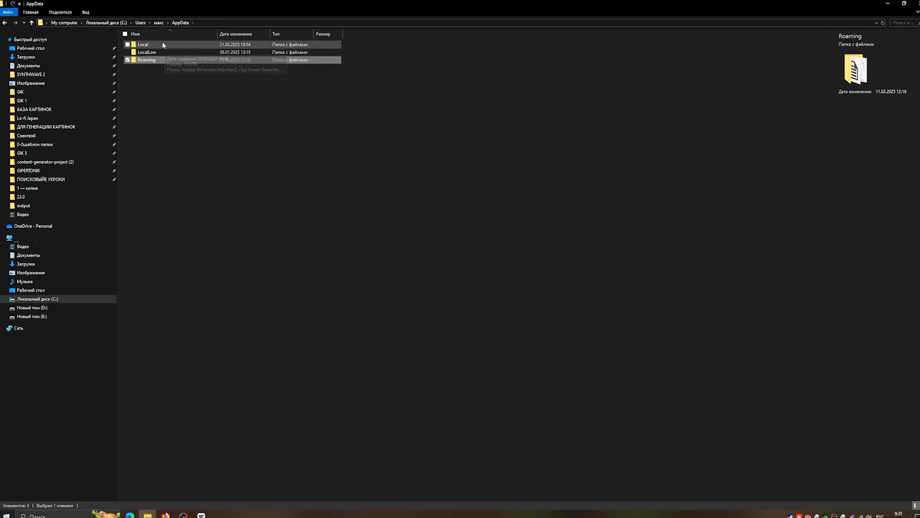
pyautogui.click(159, 44)
pyautogui.doubleClick(159, 44)
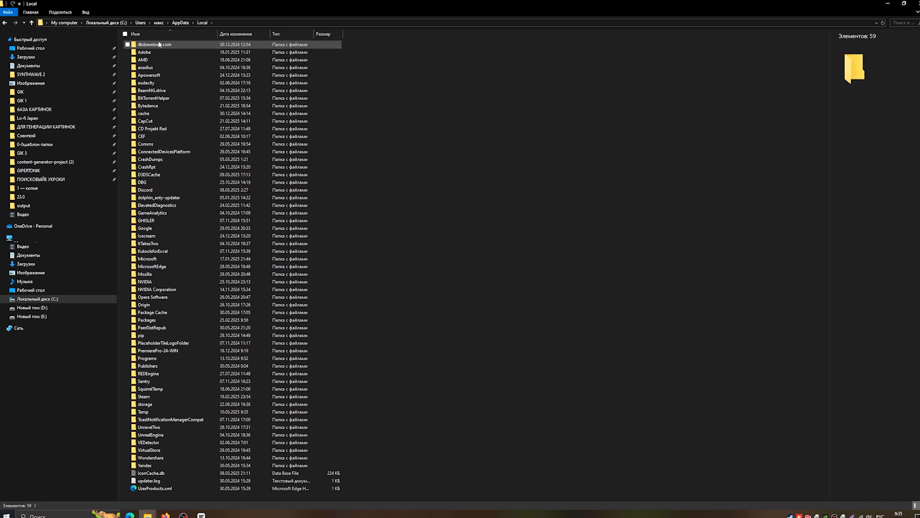
pyautogui.doubleClick(162, 121)
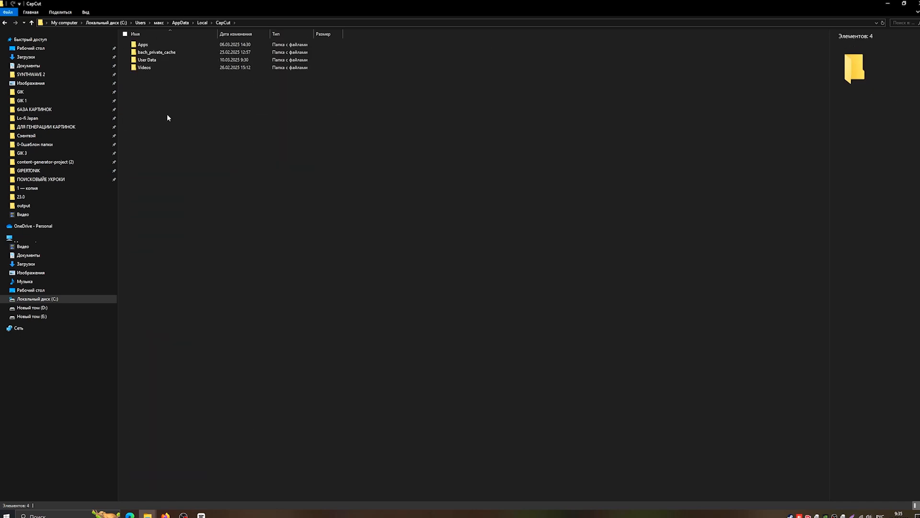
# Open the User Data\Projects\com.lveditor.draft folder and browse through its project folders.
pyautogui.doubleClick(158, 60)
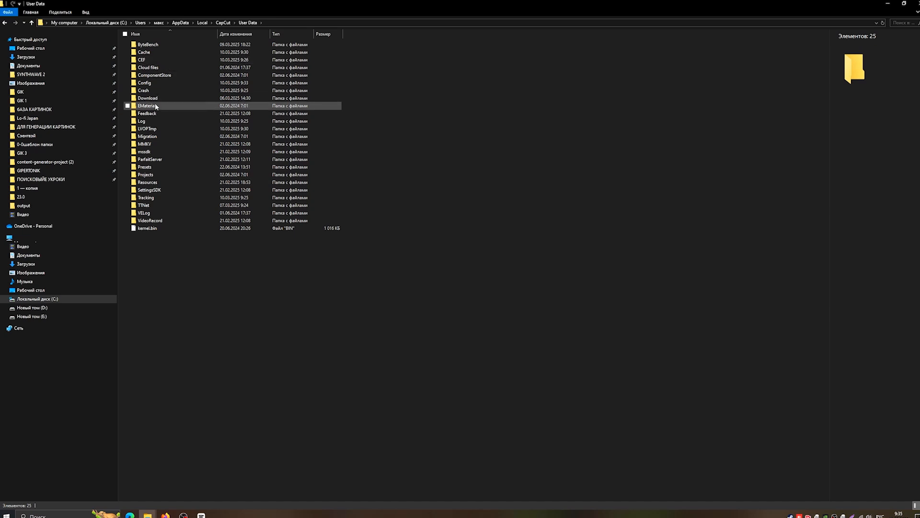
pyautogui.doubleClick(156, 174)
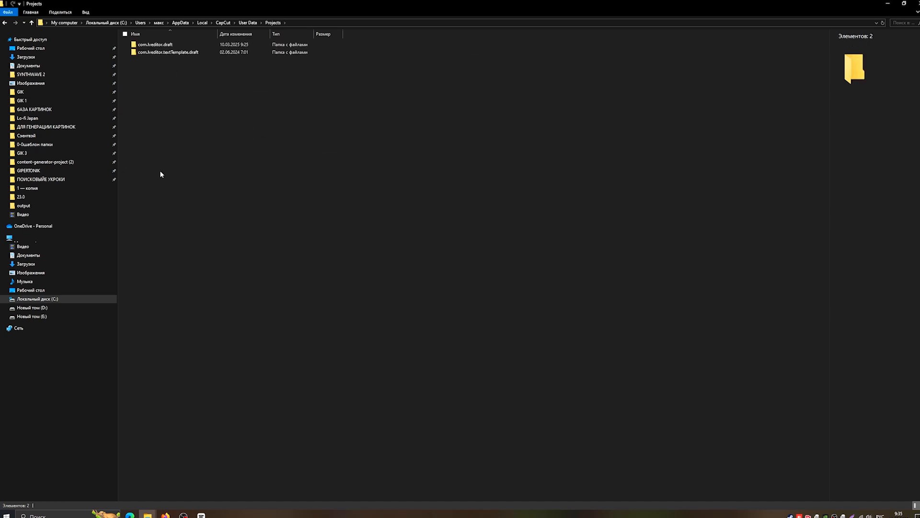
pyautogui.doubleClick(156, 45)
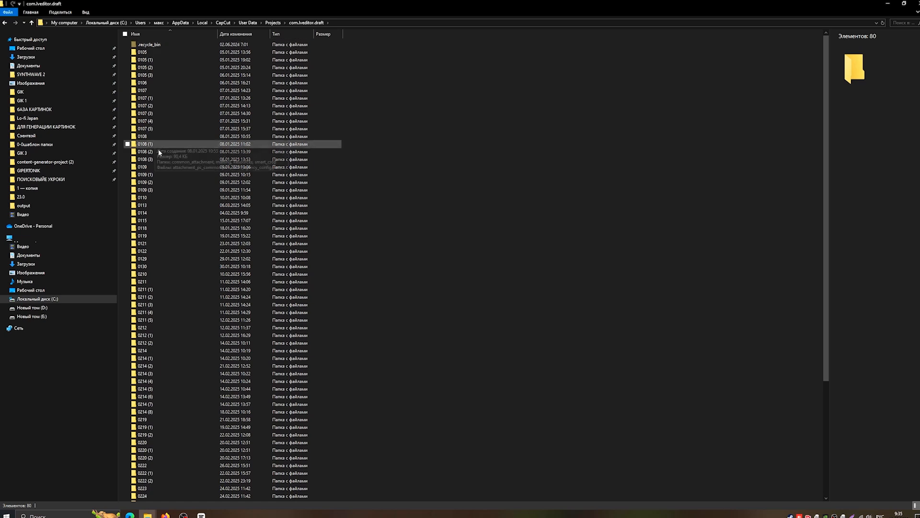
pyautogui.scroll(-7, 175, 182)
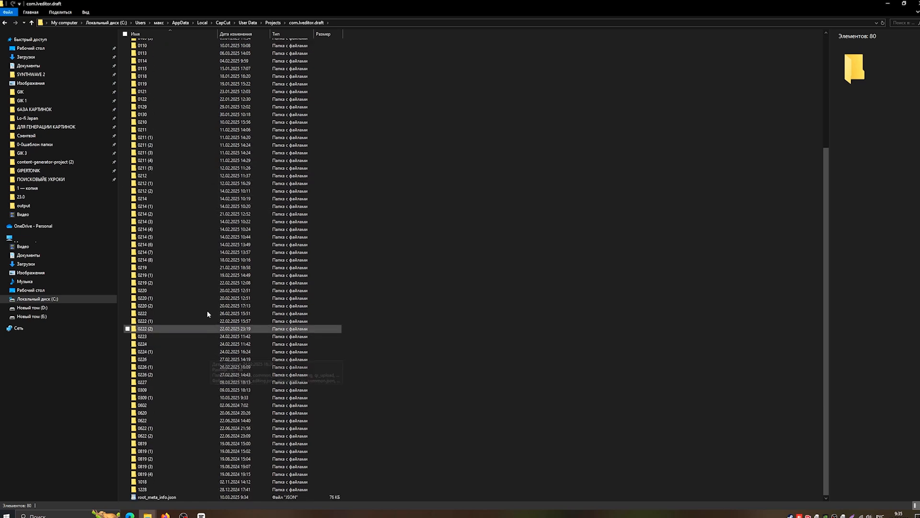
pyautogui.scroll(7, 207, 201)
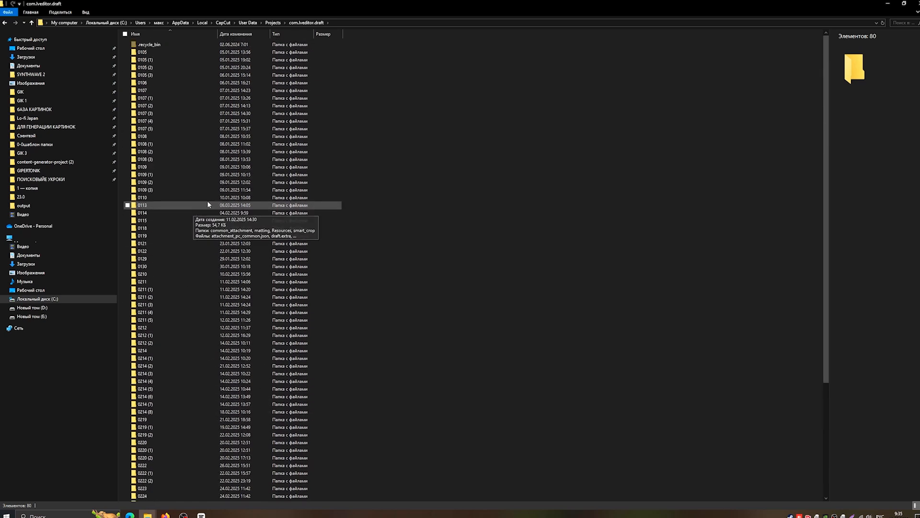
# Go up to Projects and add the com.lveditor.draft folder to the archive com.lveditor.draft.rar.
pyautogui.click(32, 23)
pyautogui.rightClick(165, 45)
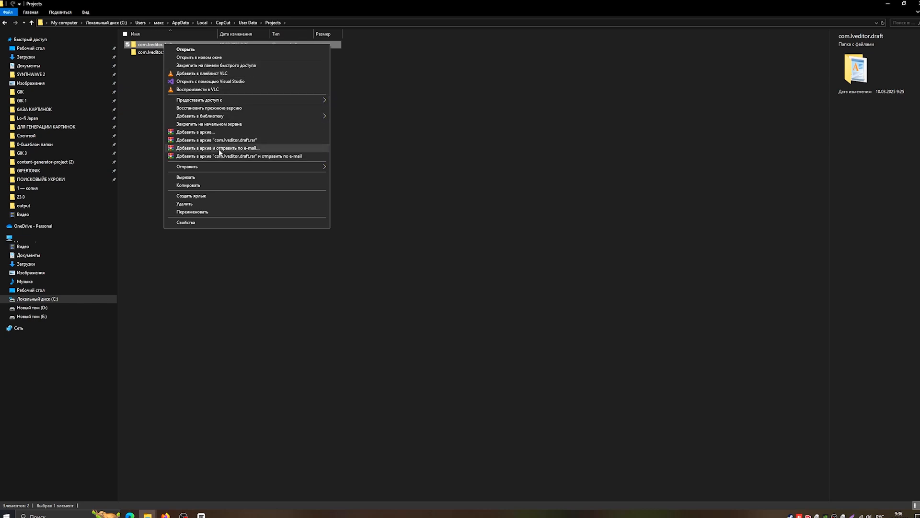
pyautogui.click(218, 140)
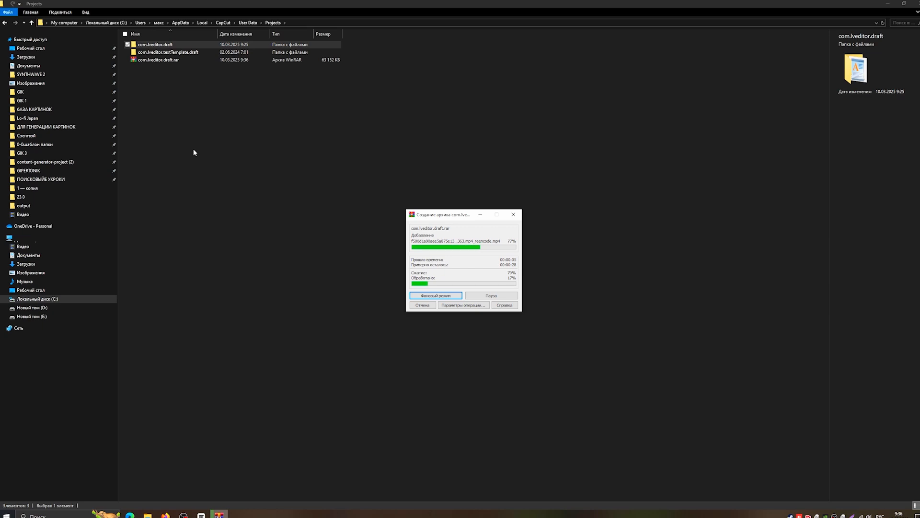
pyautogui.click(478, 216)
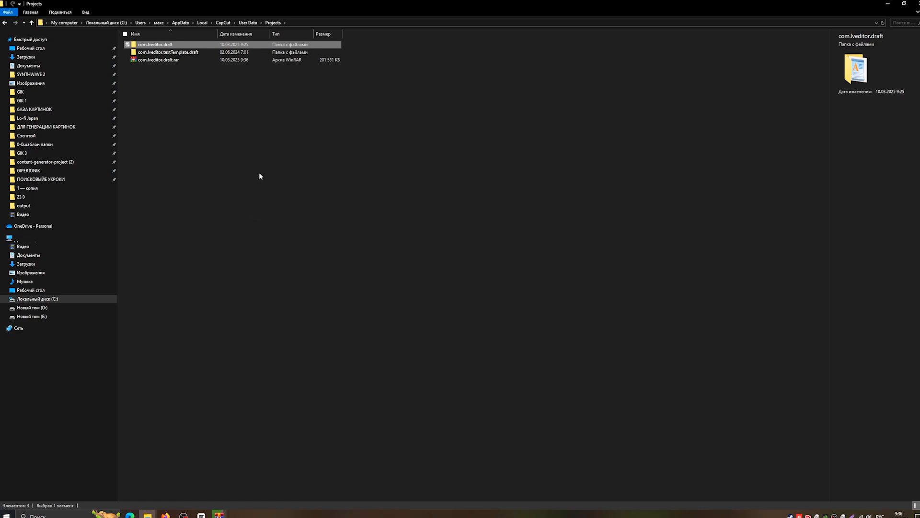
# Cut the com.lveditor.draft.rar archive and paste it into the Videos folder.
pyautogui.click(150, 61)
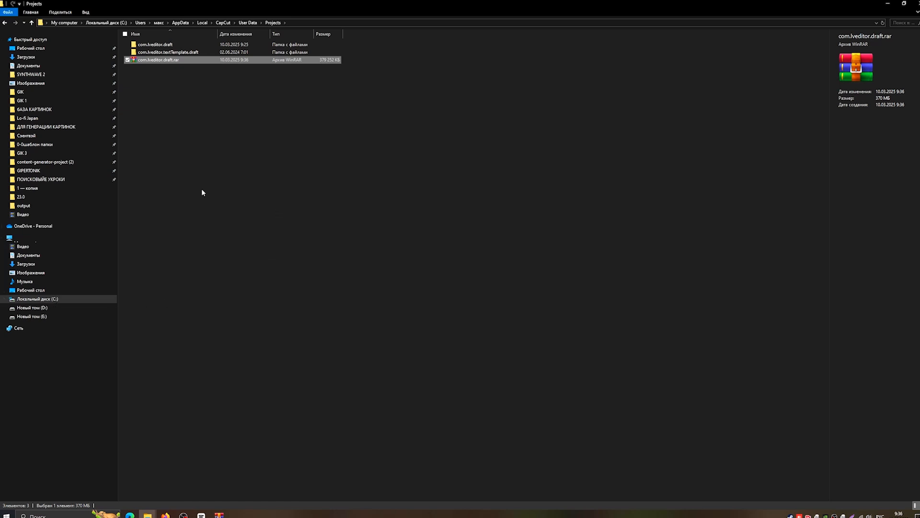
pyautogui.rightClick(154, 62)
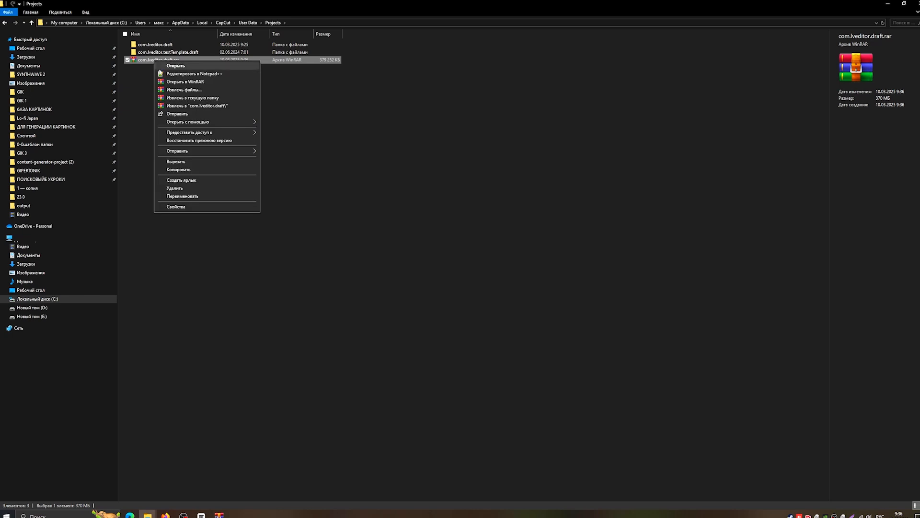
pyautogui.click(177, 162)
pyautogui.click(32, 246)
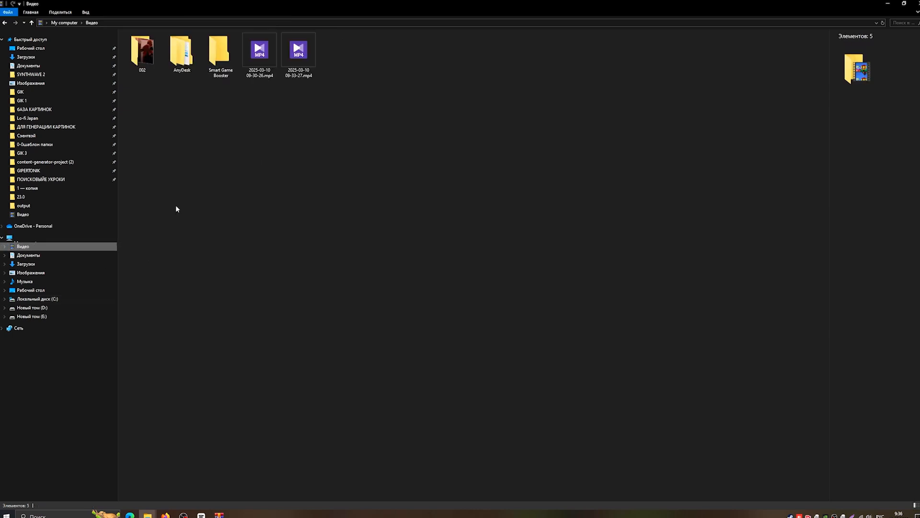
pyautogui.rightClick(283, 156)
pyautogui.click(302, 207)
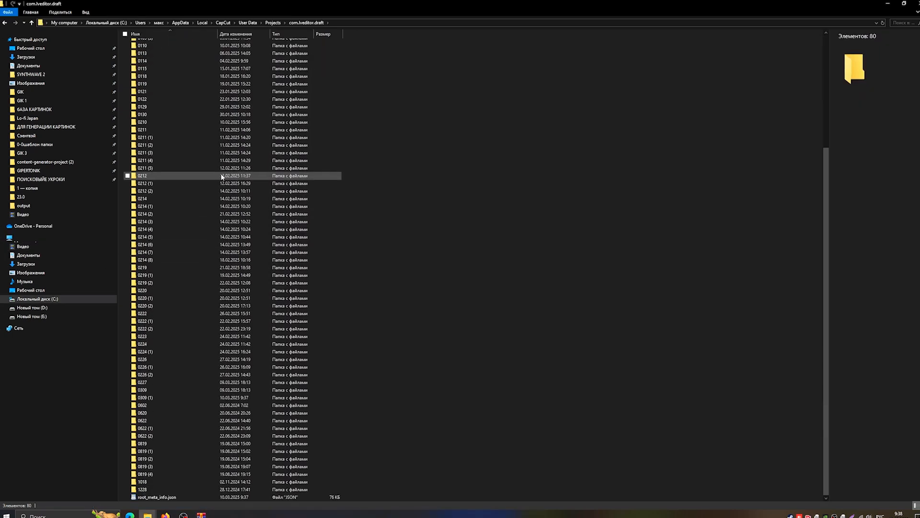
# Select all items in the open folder and delete them.
pyautogui.hotkey('ctrl', 'a')
pyautogui.press('Delete')
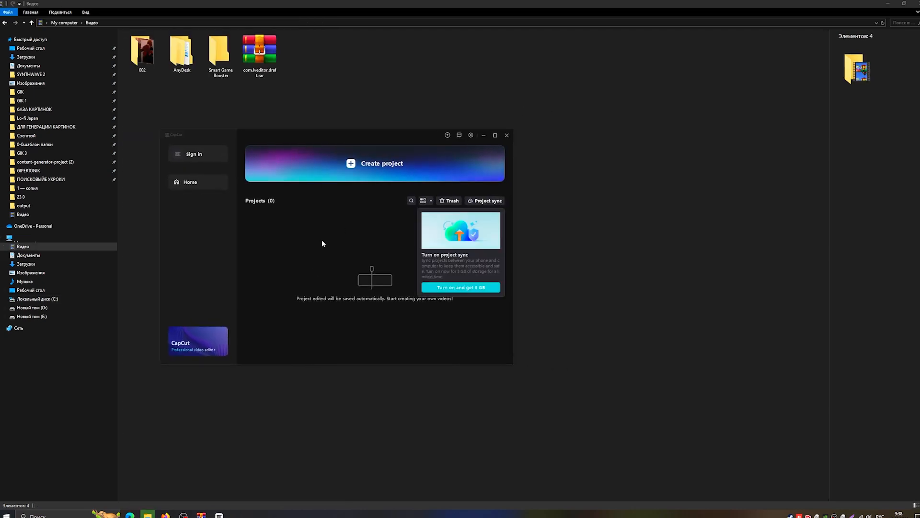
pyautogui.moveTo(345, 143); pyautogui.dragTo(473, 125)
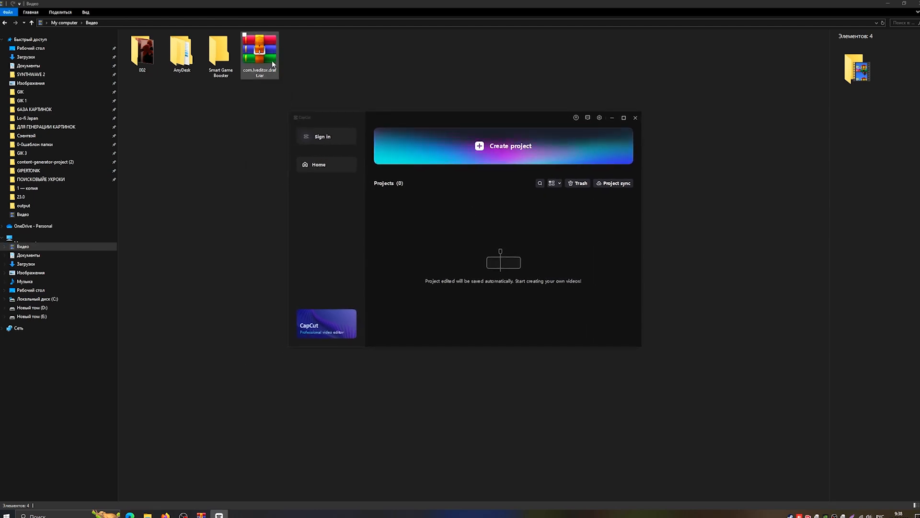
# Move com.lveditor.draft.rar back into the Projects\com.lveditor.draft folder and extract it there.
pyautogui.click(262, 50)
pyautogui.rightClick(257, 53)
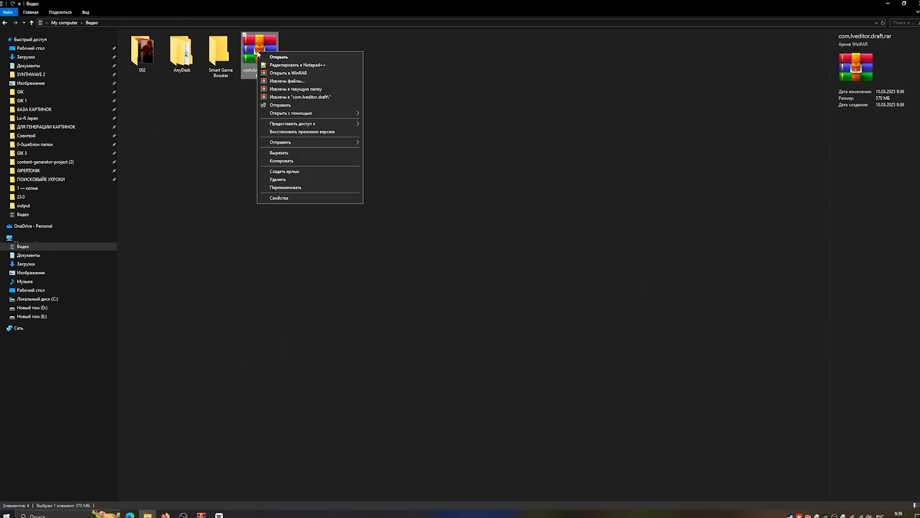
pyautogui.click(276, 153)
pyautogui.moveTo(147, 513)
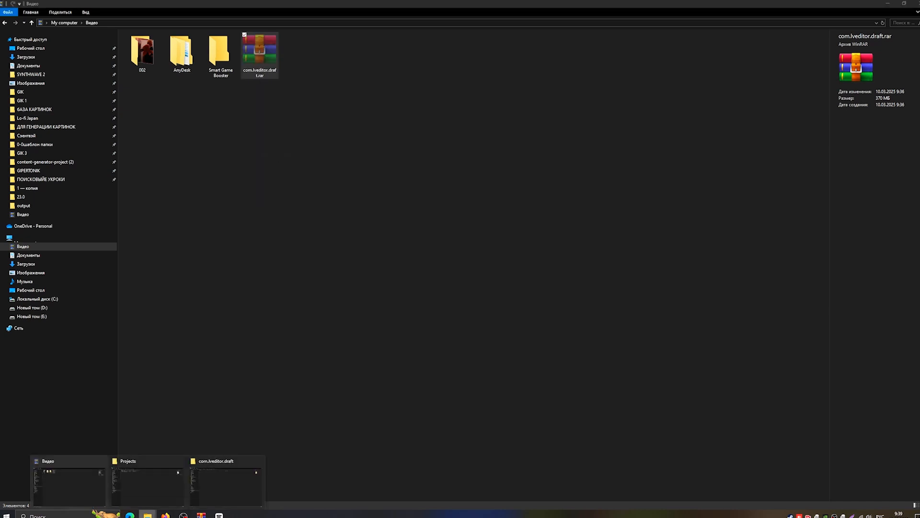
pyautogui.click(147, 484)
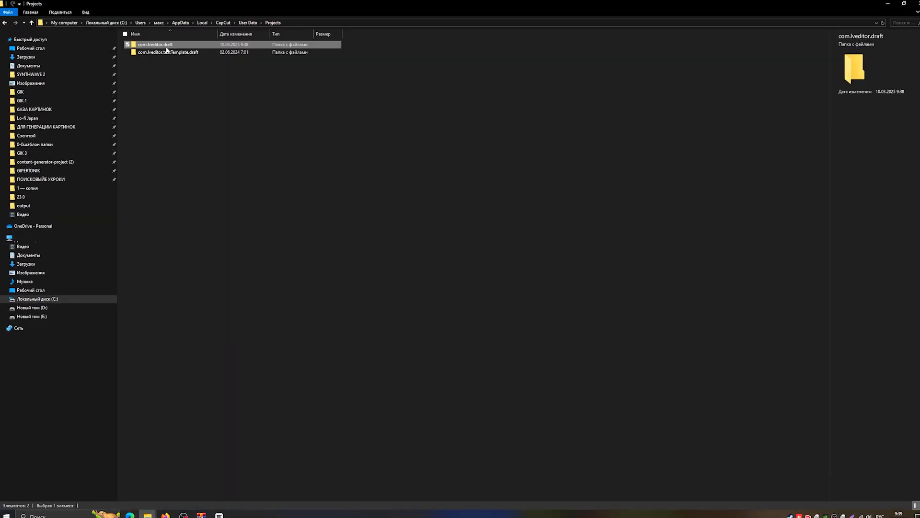
pyautogui.doubleClick(166, 46)
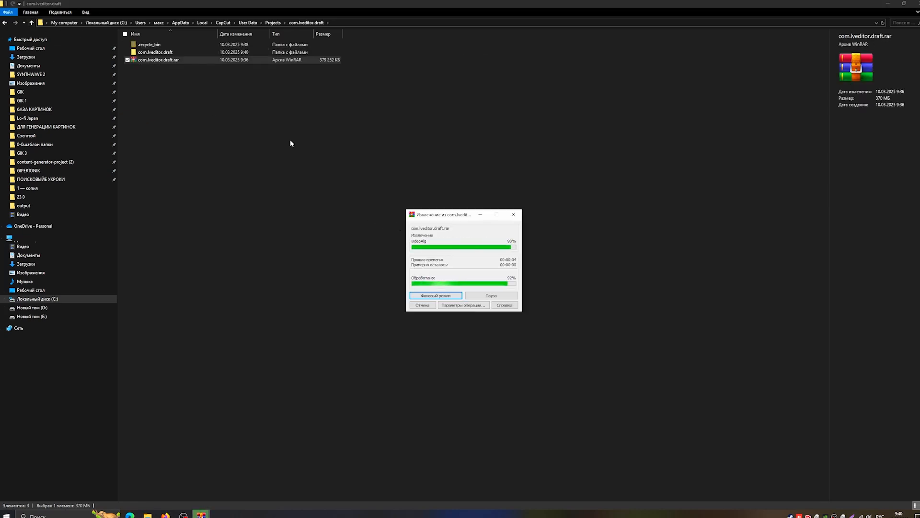
pyautogui.rightClick(171, 60)
# Cut all project folders from the extracted com.lveditor.draft subfolder and paste them into the parent com.lveditor.draft folder.
pyautogui.doubleClick(163, 51)
pyautogui.doubleClick(163, 45)
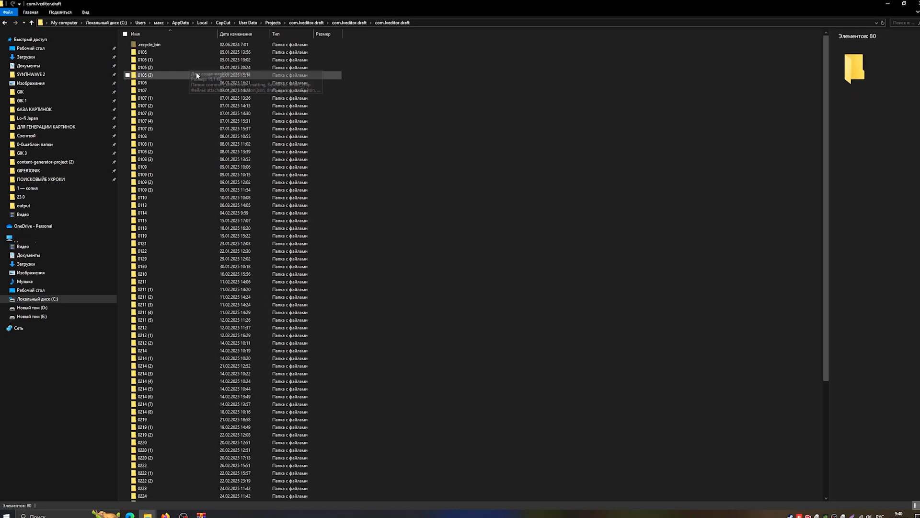
pyautogui.hotkey('ctrl', 'a')
pyautogui.rightClick(197, 75)
pyautogui.click(202, 165)
pyautogui.press('BackSpace')
pyautogui.press('BackSpace')
pyautogui.rightClick(175, 115)
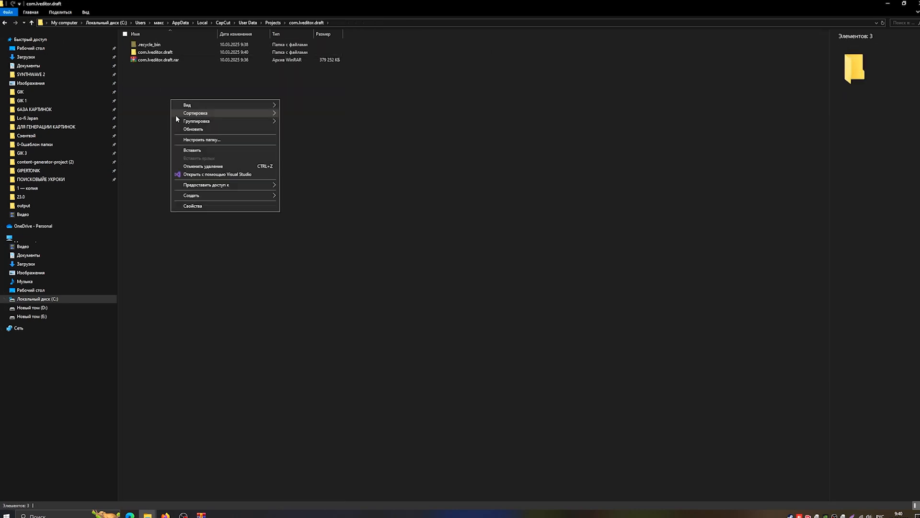
pyautogui.click(192, 150)
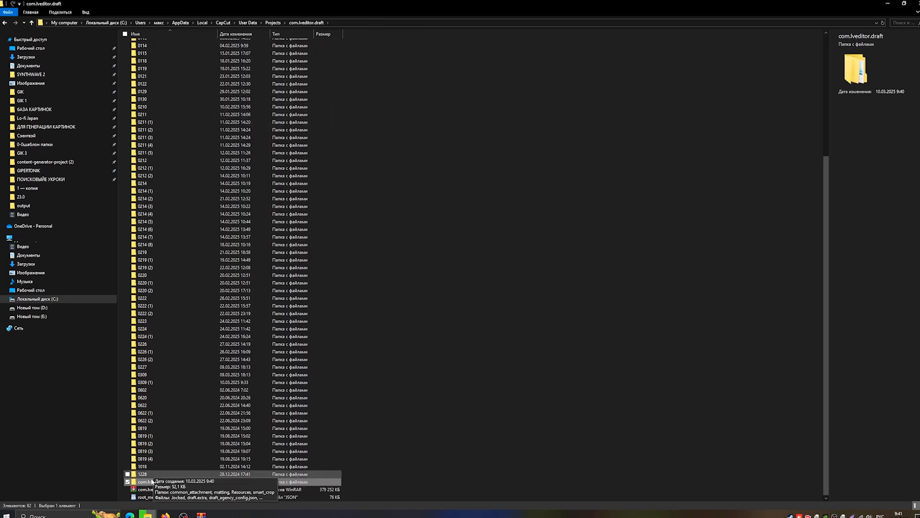
# Delete the emptied extracted com.lveditor.draft subfolder.
pyautogui.press('Delete')
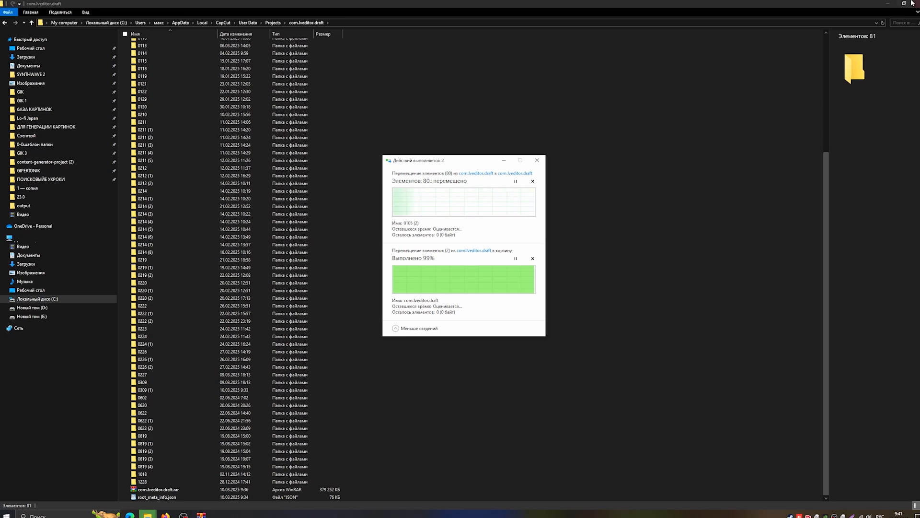
pyautogui.click(913, 4)
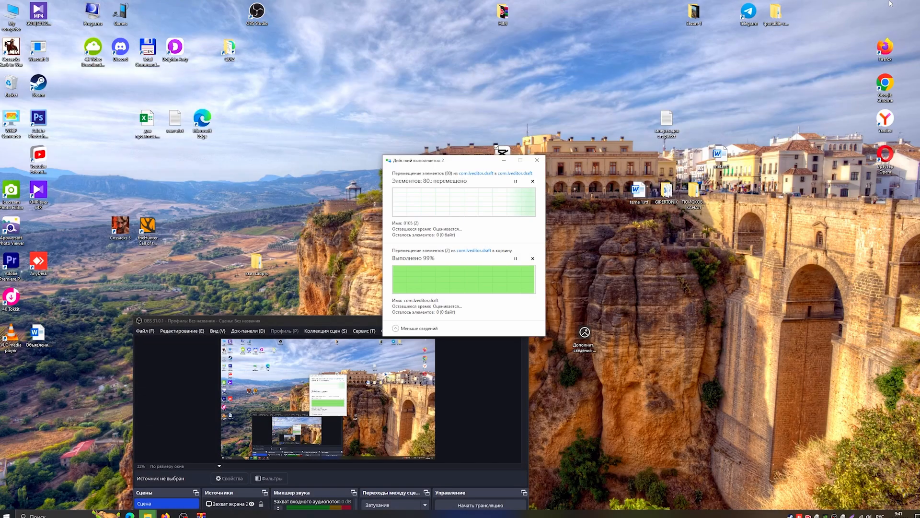
pyautogui.click(504, 161)
# Switch to the CapCut home screen and scroll through the restored project list.
pyautogui.moveTo(148, 515)
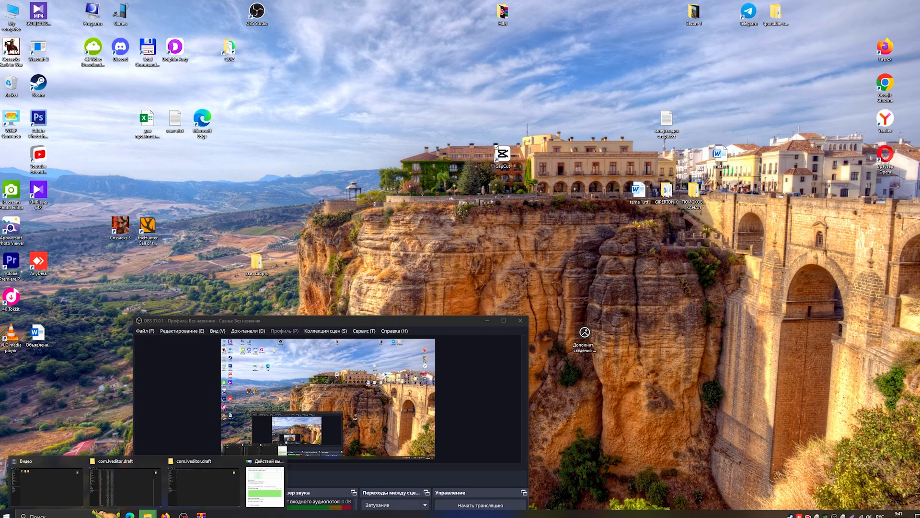
pyautogui.click(131, 486)
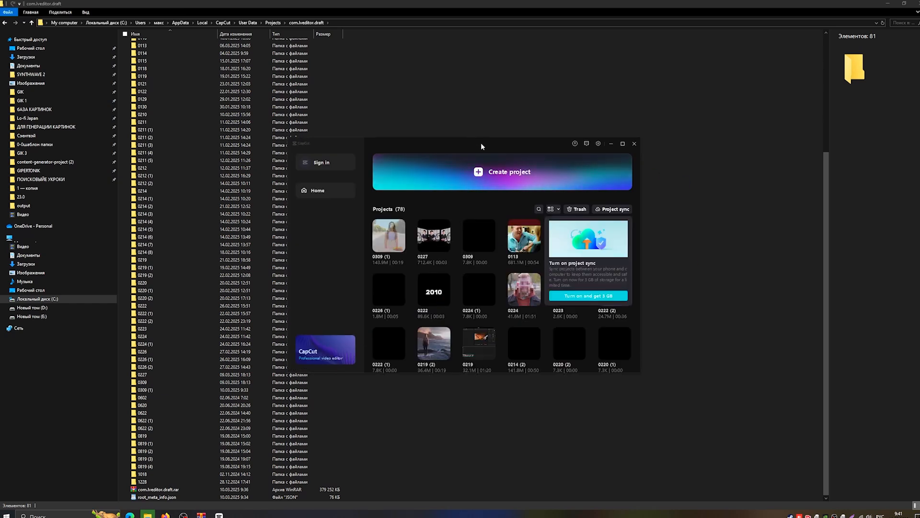
pyautogui.moveTo(481, 142); pyautogui.dragTo(381, 82)
pyautogui.scroll(-5, 368, 193)
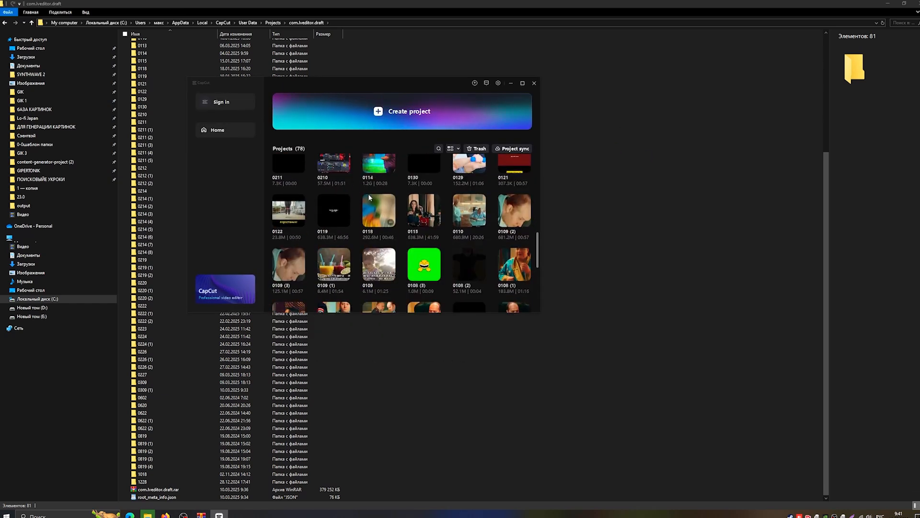
pyautogui.scroll(4, 368, 194)
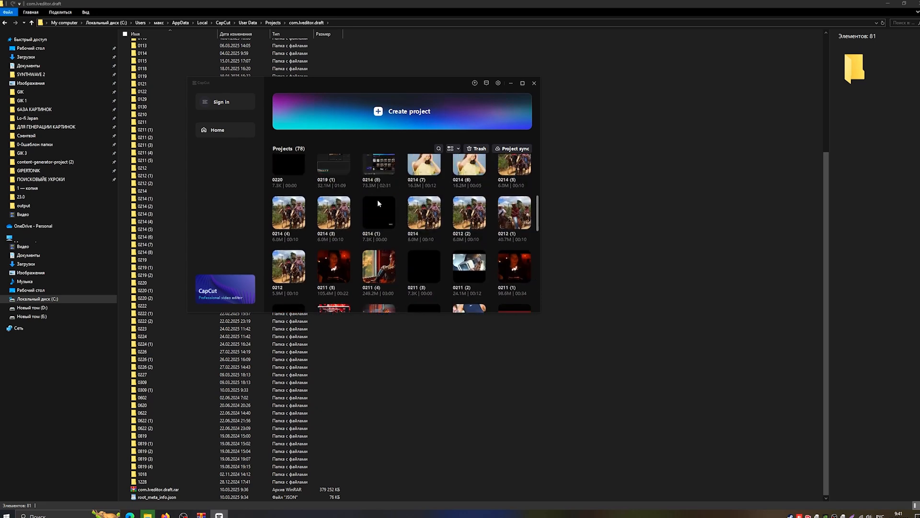
pyautogui.scroll(4, 378, 201)
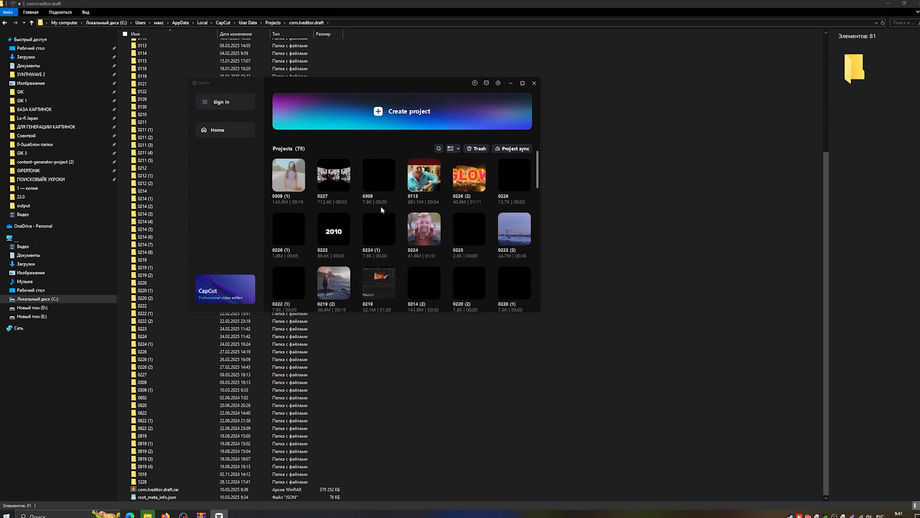
# Delete the com.lveditor.draft.rar archive from the project folder.
pyautogui.rightClick(165, 491)
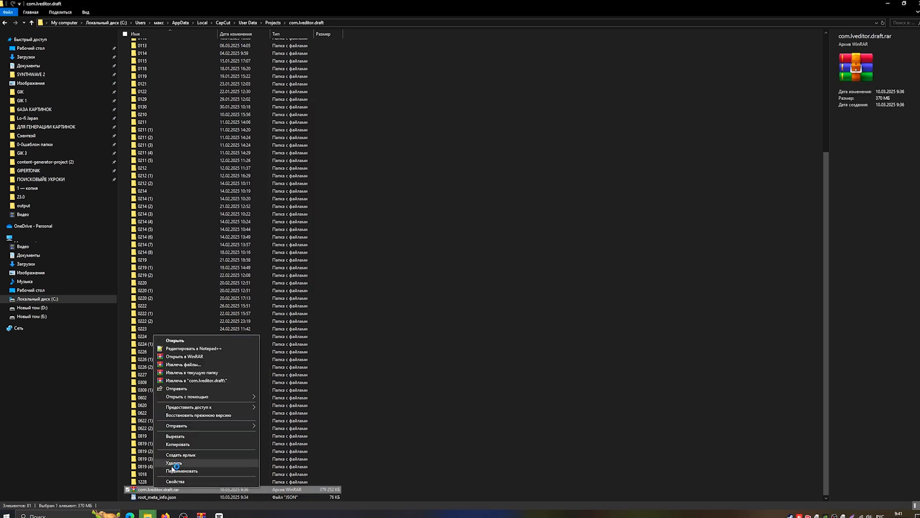
pyautogui.click(185, 467)
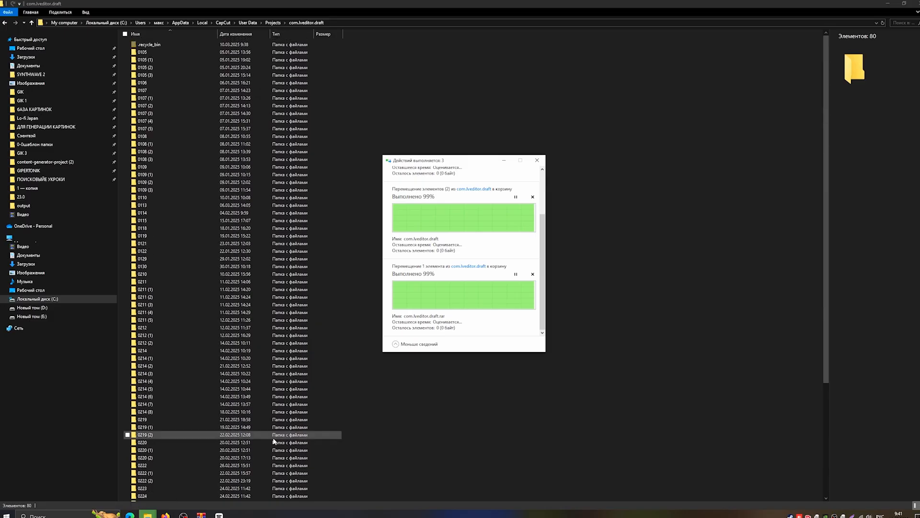